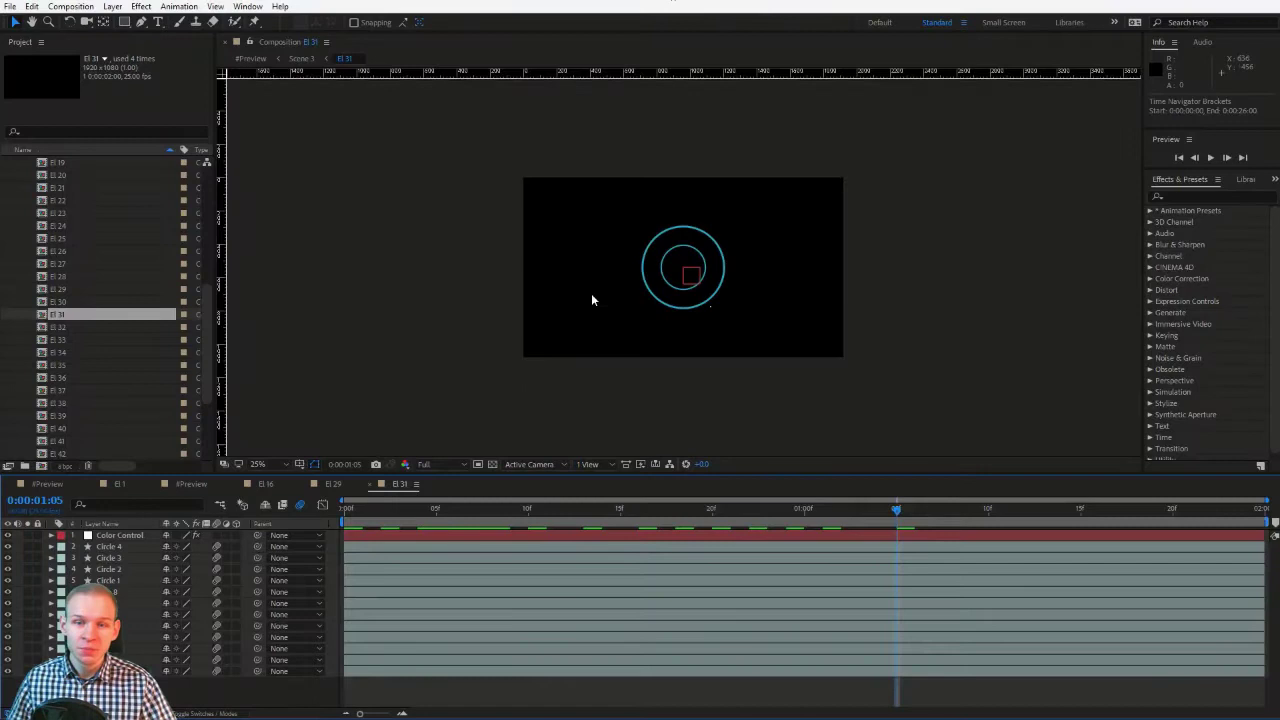
# Step: Scrub the El 31 playhead back to an earlier frame and bring up the Project Files folder
pyautogui.moveTo(457, 514); pyautogui.dragTo(583, 510)
pyautogui.hotkey('alt', 'Tab')
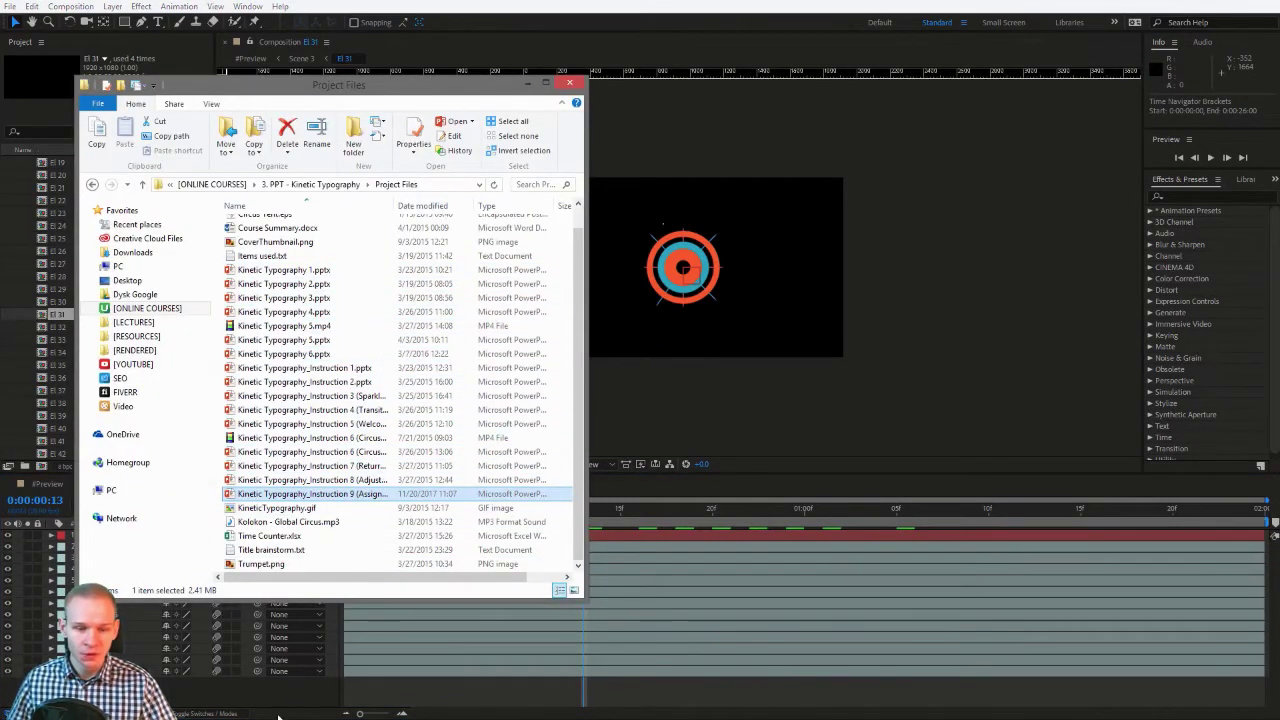
# Step: Open Kinetic Typography_Instruction 9 (Assignment).pptx from File Explorer in PowerPoint
pyautogui.press('Return')
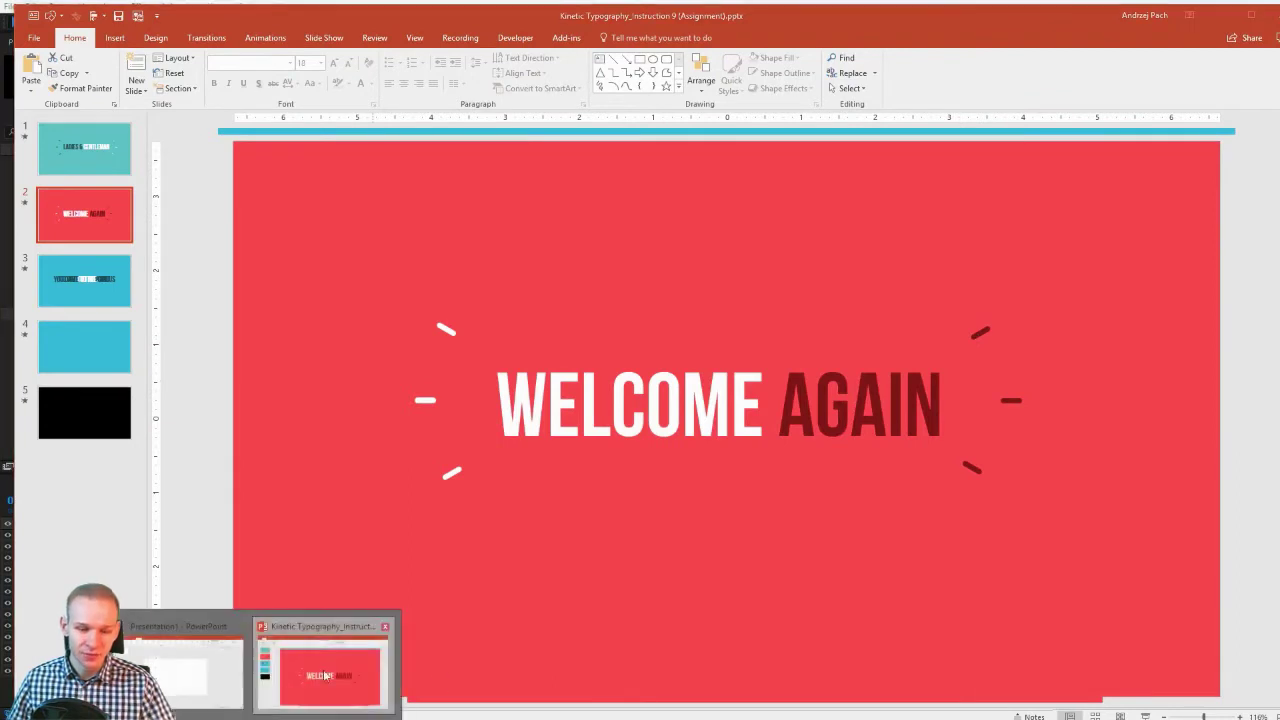
# Step: Bring up the blank Presentation1 window from the PowerPoint taskbar preview
pyautogui.click(200, 668)
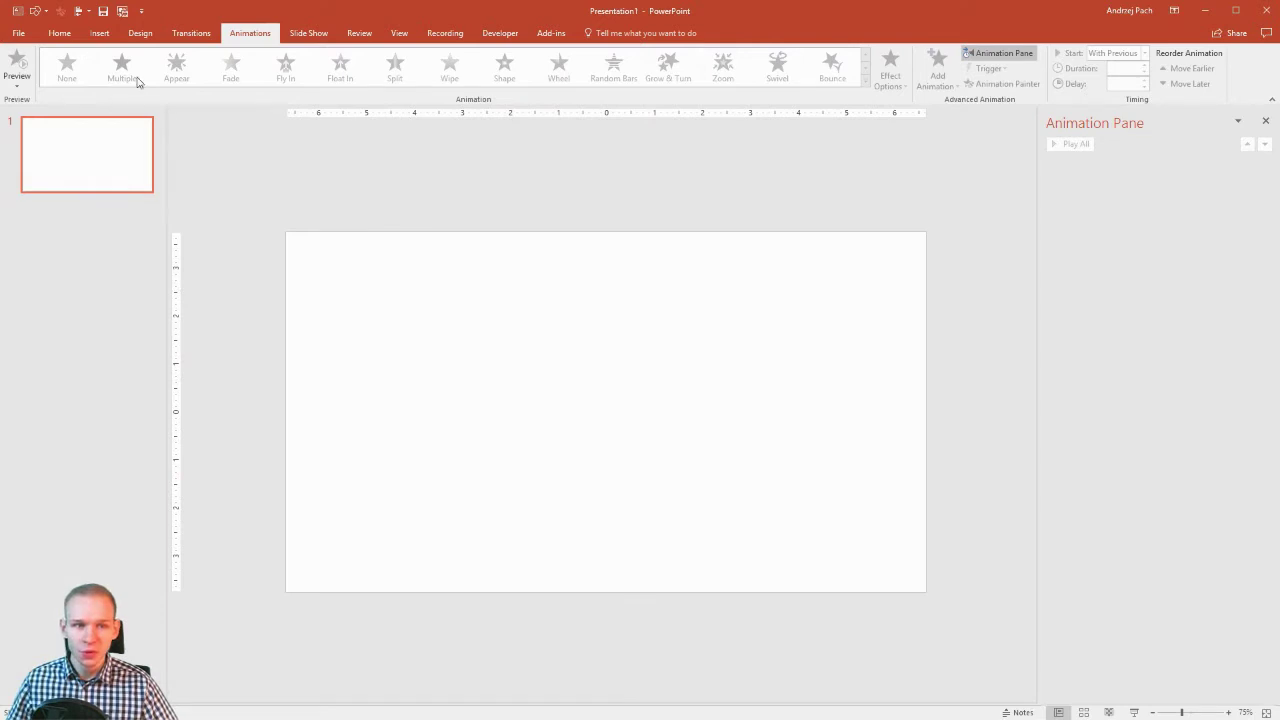
# Step: Draw a 10-point star near the slide centre and pull its points inward into thin spokes
pyautogui.press('alt')
pyautogui.press('2')
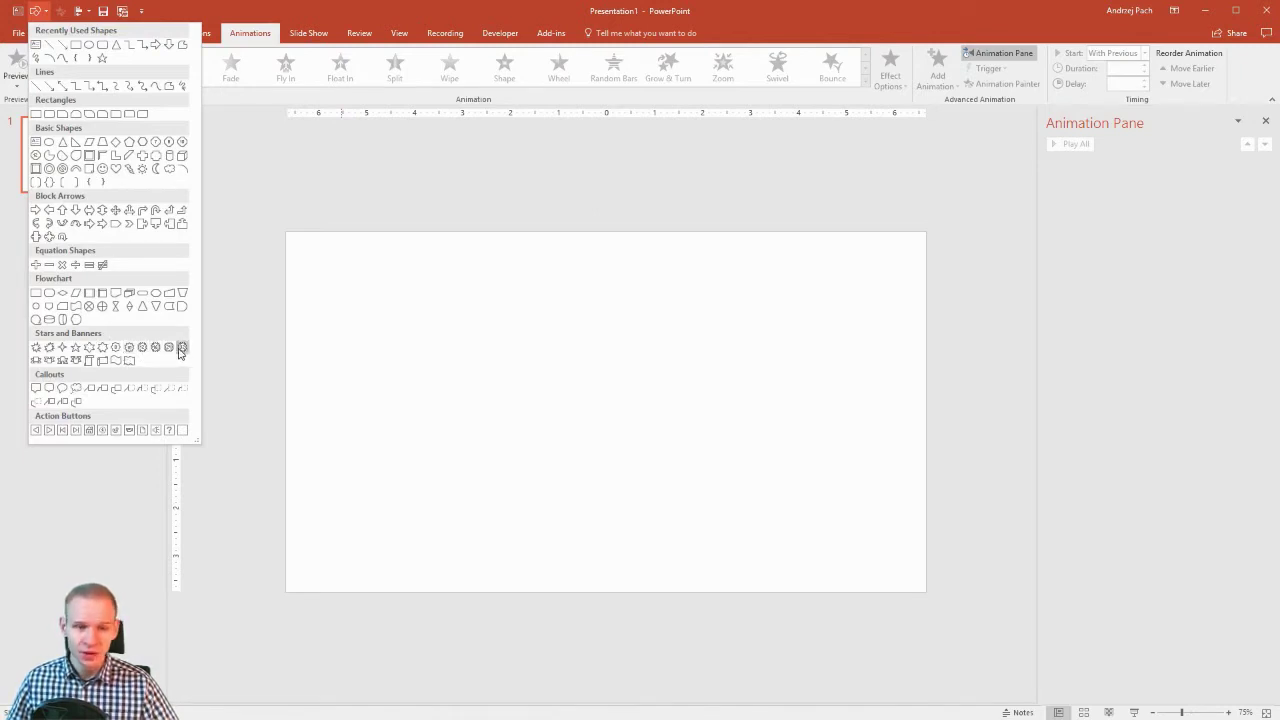
pyautogui.click(129, 347)
pyautogui.moveTo(566, 362); pyautogui.dragTo(748, 492)
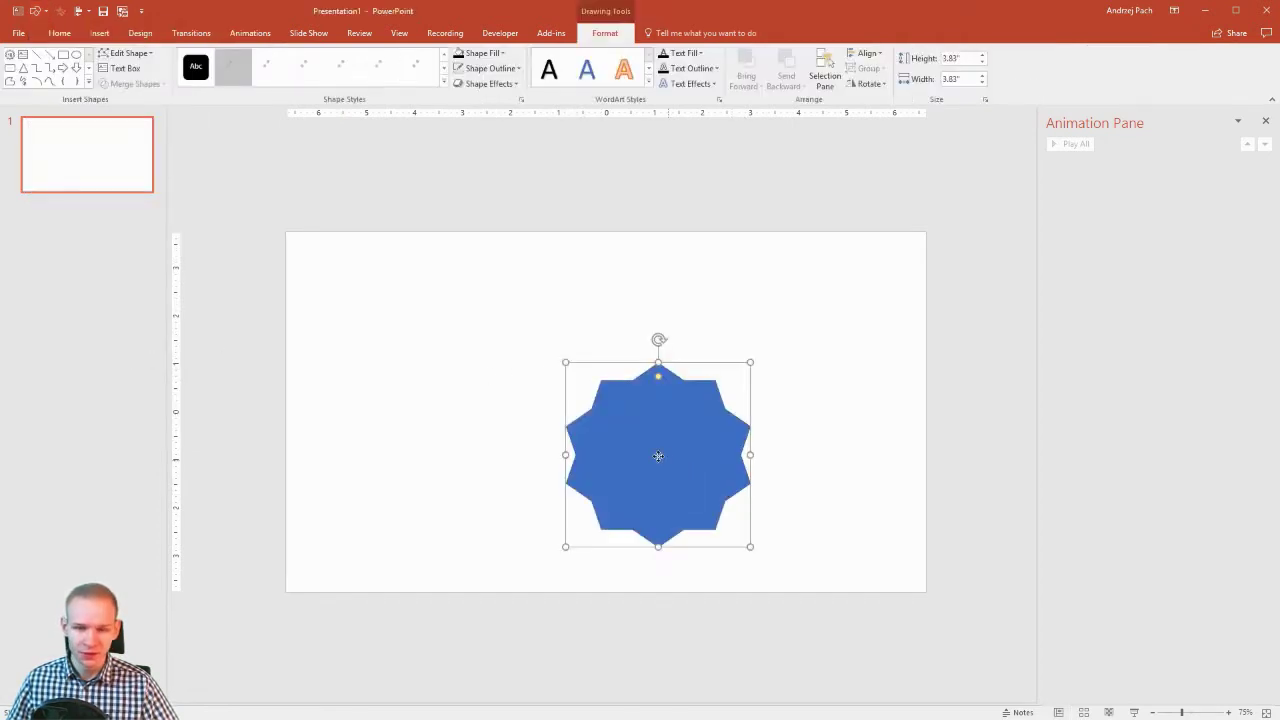
pyautogui.moveTo(660, 454); pyautogui.dragTo(614, 420)
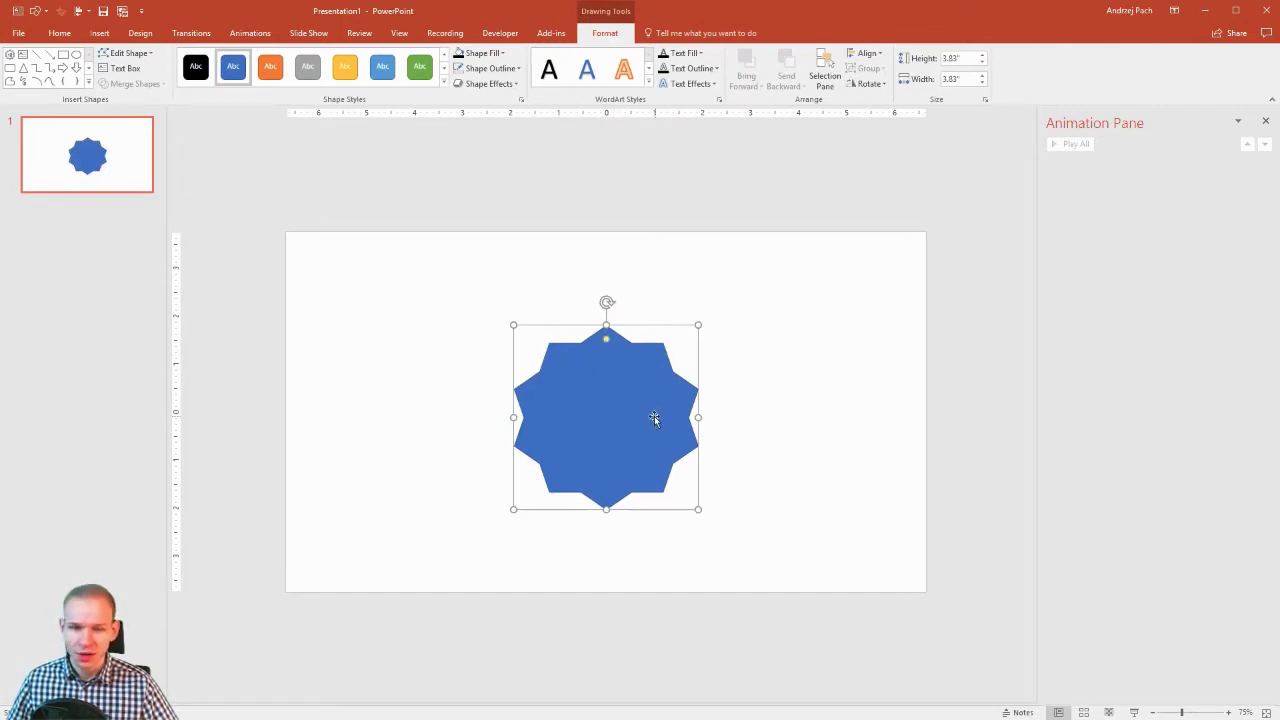
pyautogui.moveTo(606, 341); pyautogui.dragTo(619, 452)
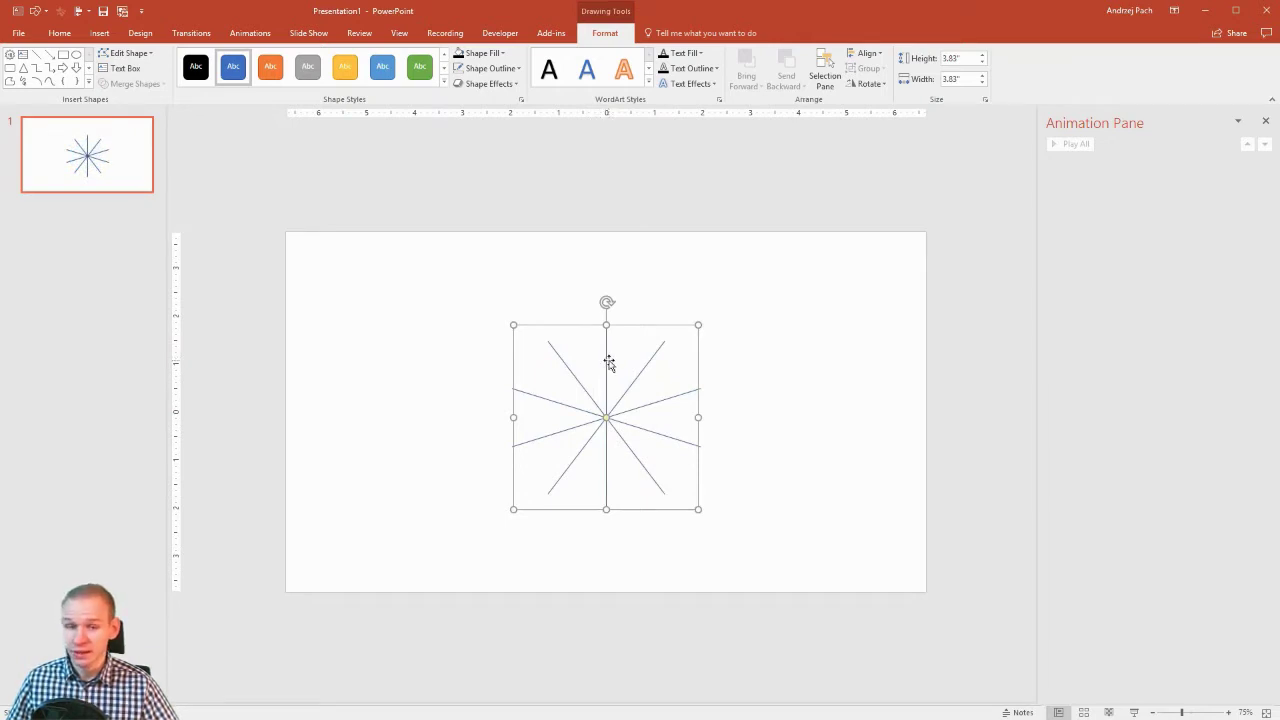
# Step: Give the star a 2¼ pt dark green outline and no fill
pyautogui.click(500, 69)
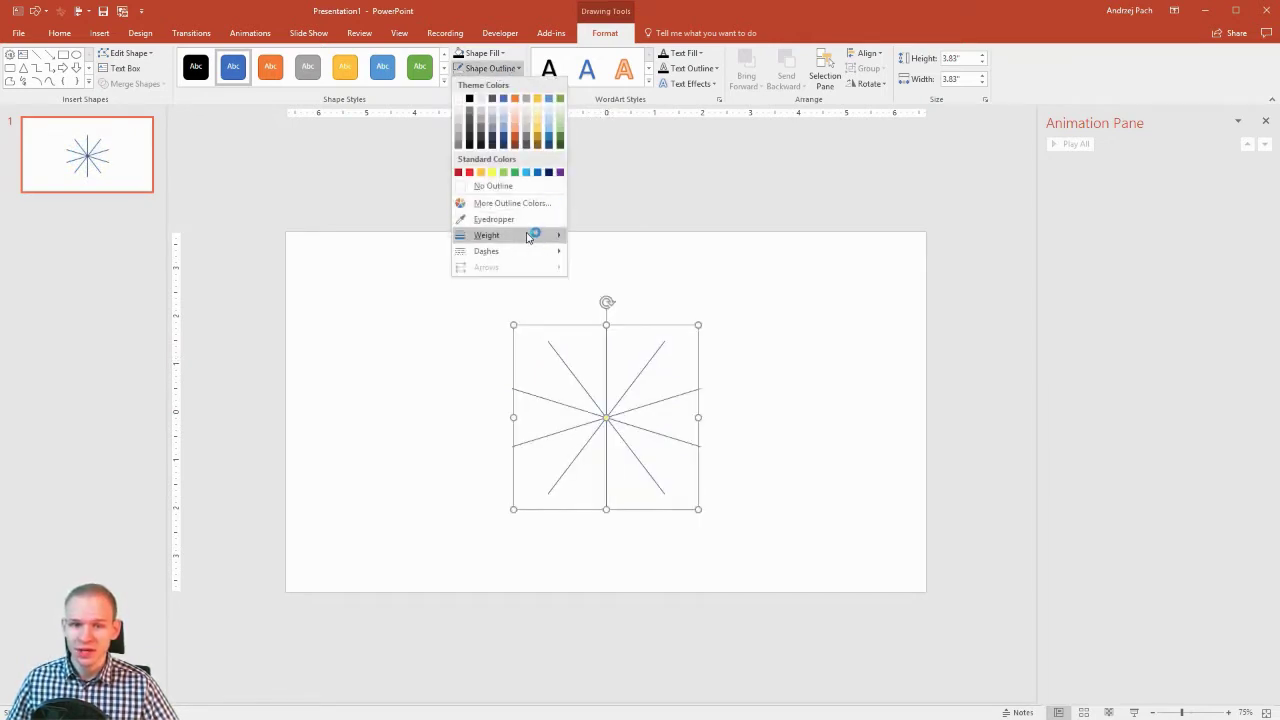
pyautogui.moveTo(528, 236)
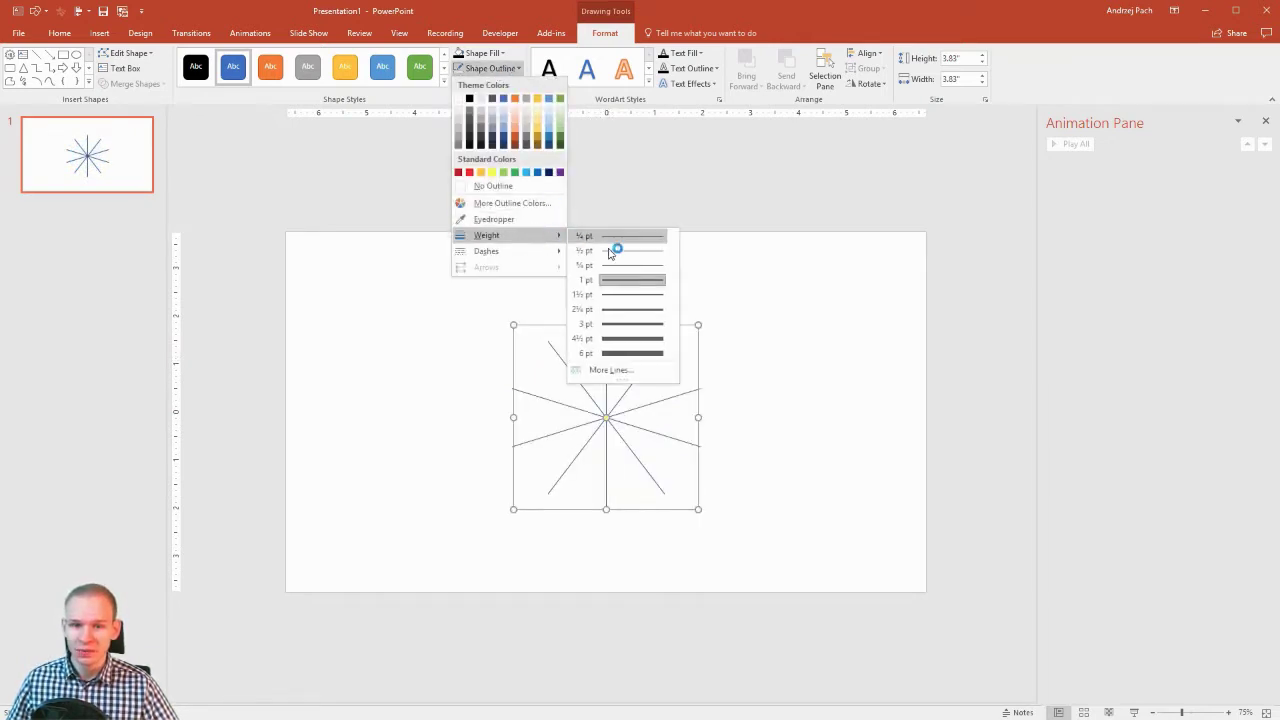
pyautogui.click(638, 312)
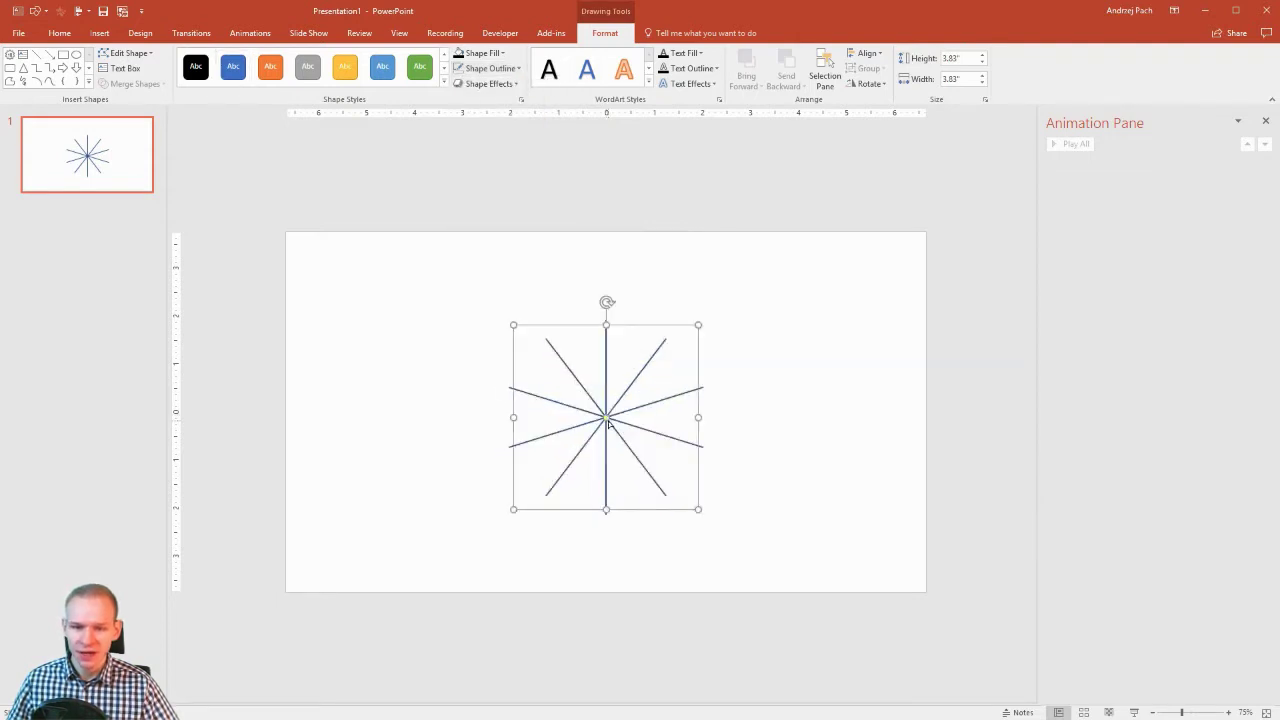
pyautogui.click(481, 53)
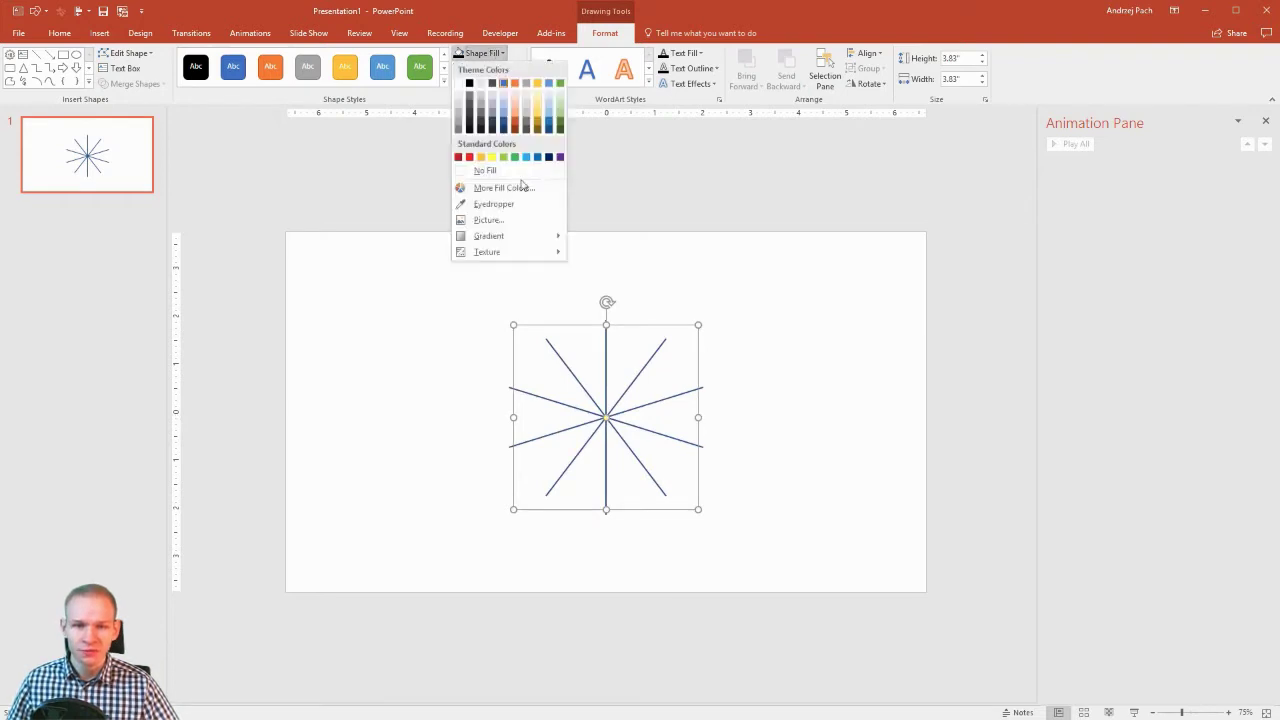
pyautogui.click(499, 172)
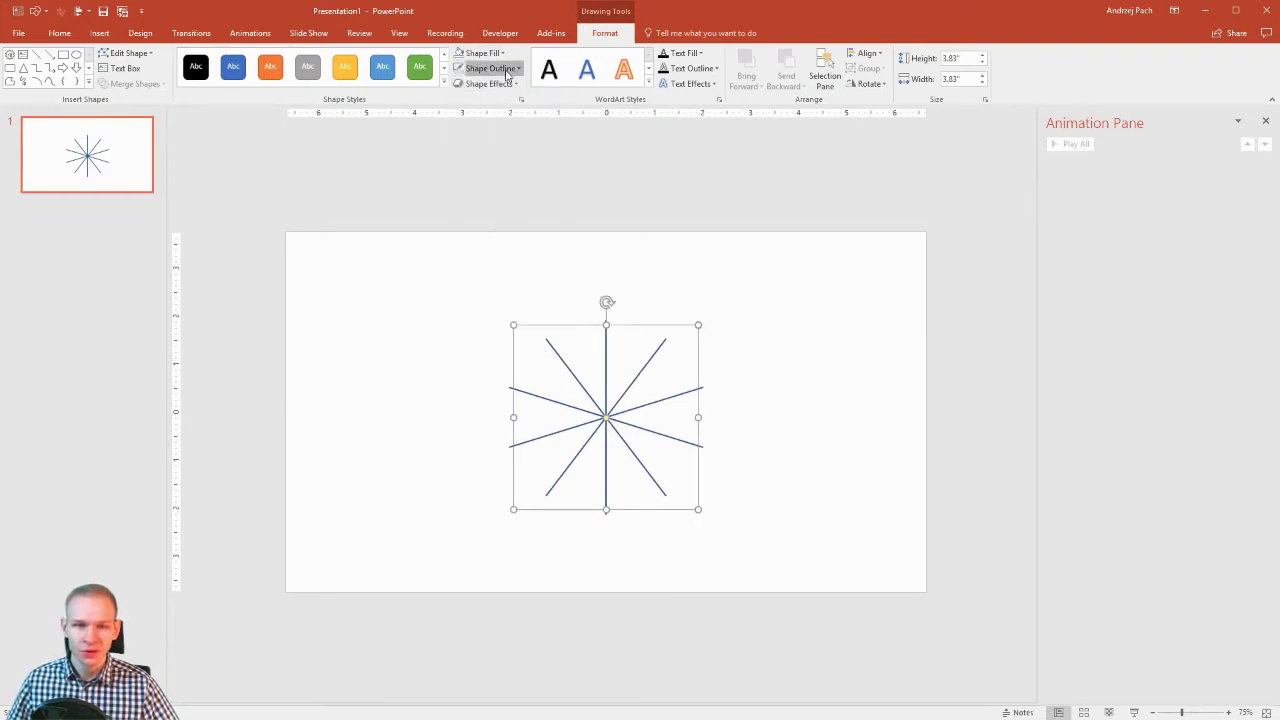
pyautogui.click(487, 68)
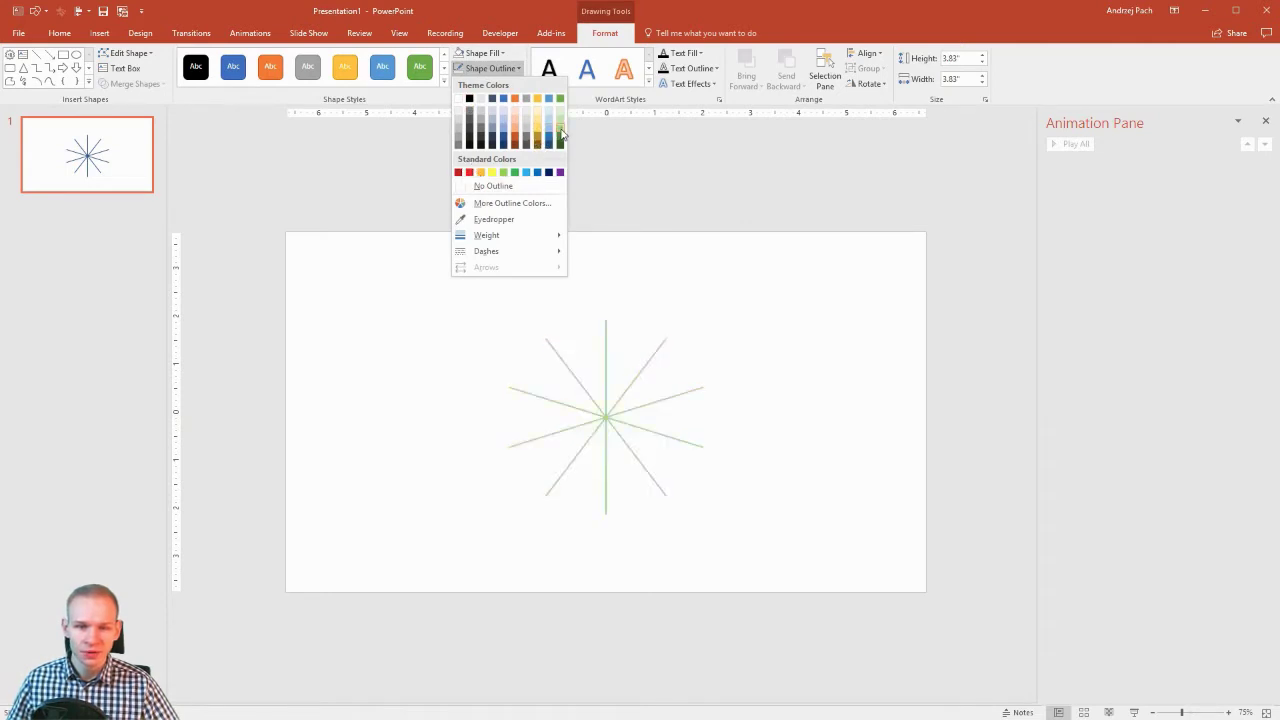
pyautogui.click(560, 136)
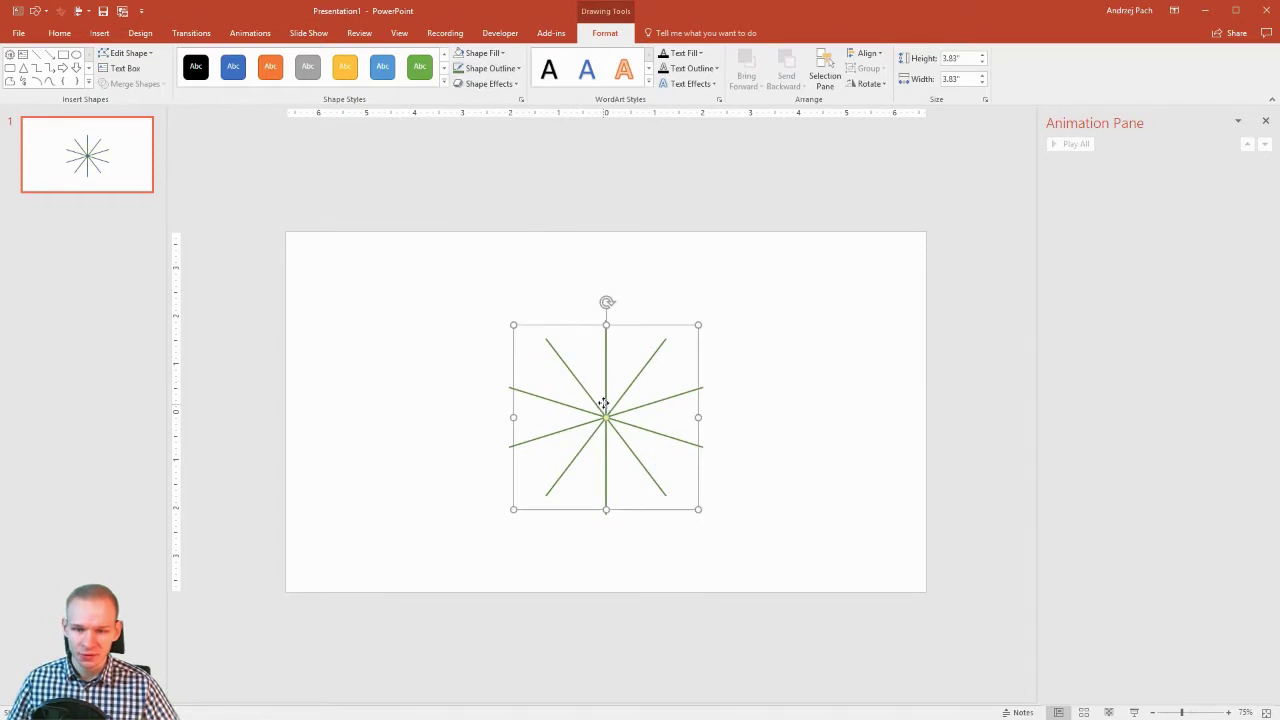
# Step: Nudge the star up slightly and align it to the vertical middle of the slide
pyautogui.moveTo(603, 403); pyautogui.dragTo(603, 388)
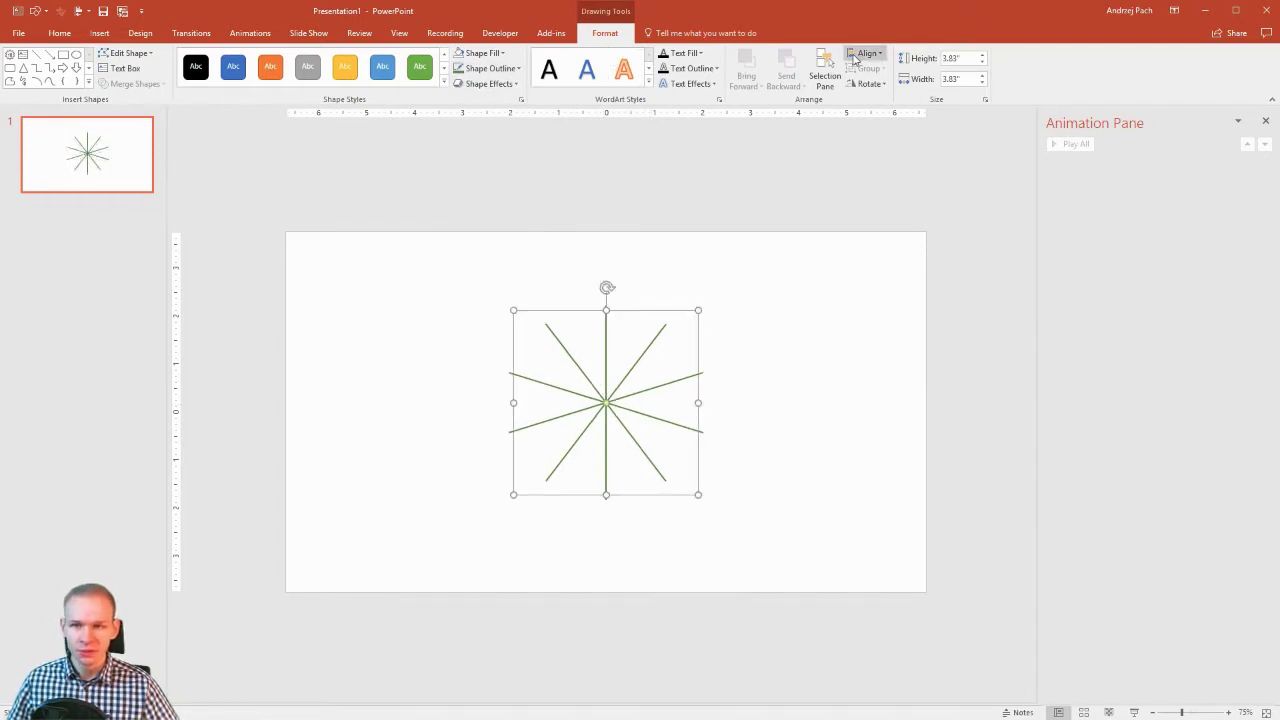
pyautogui.click(866, 53)
pyautogui.click(866, 53)
pyautogui.click(866, 53)
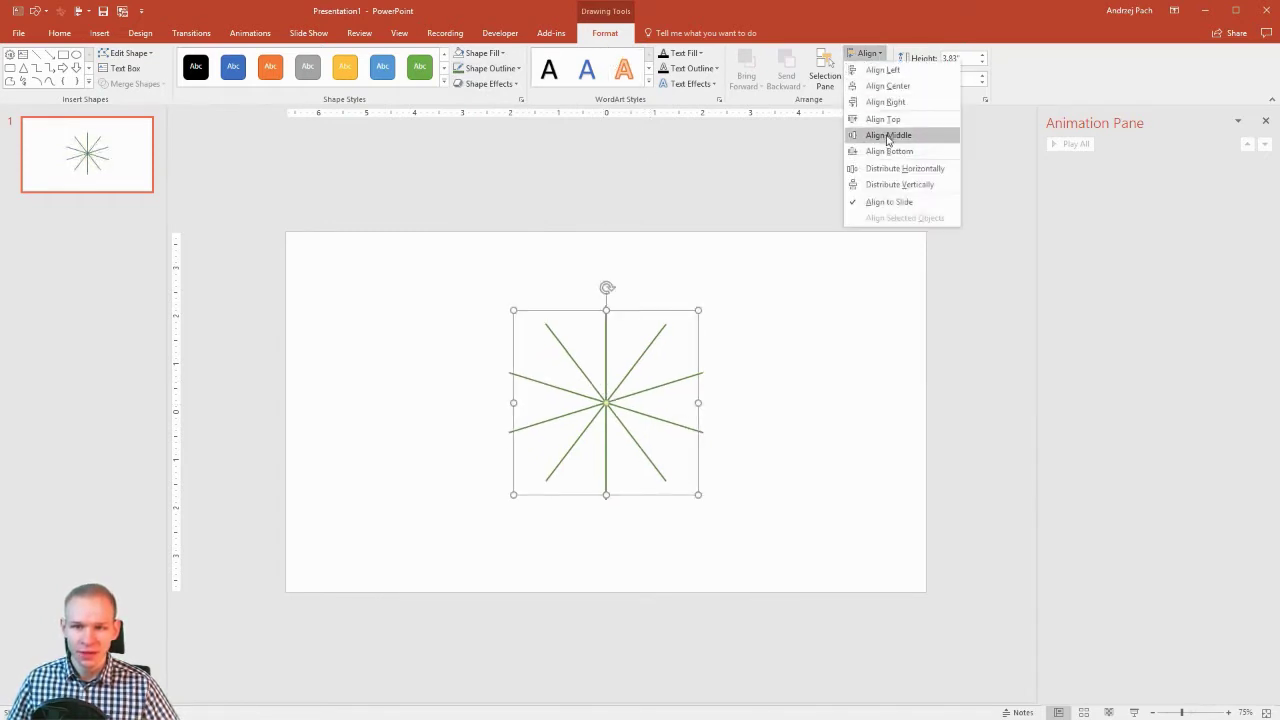
pyautogui.click(888, 135)
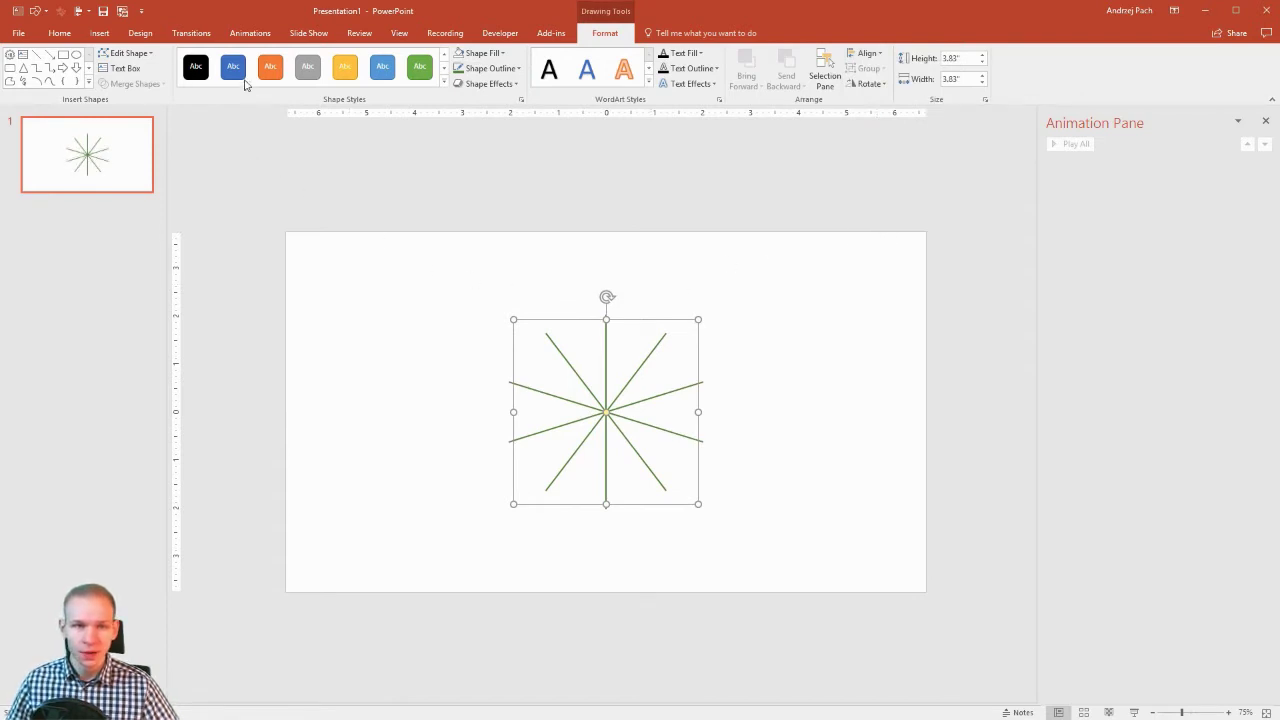
# Step: Apply a Zoom entrance to the star, preview it, and add a Grow/Shrink emphasis
pyautogui.click(255, 34)
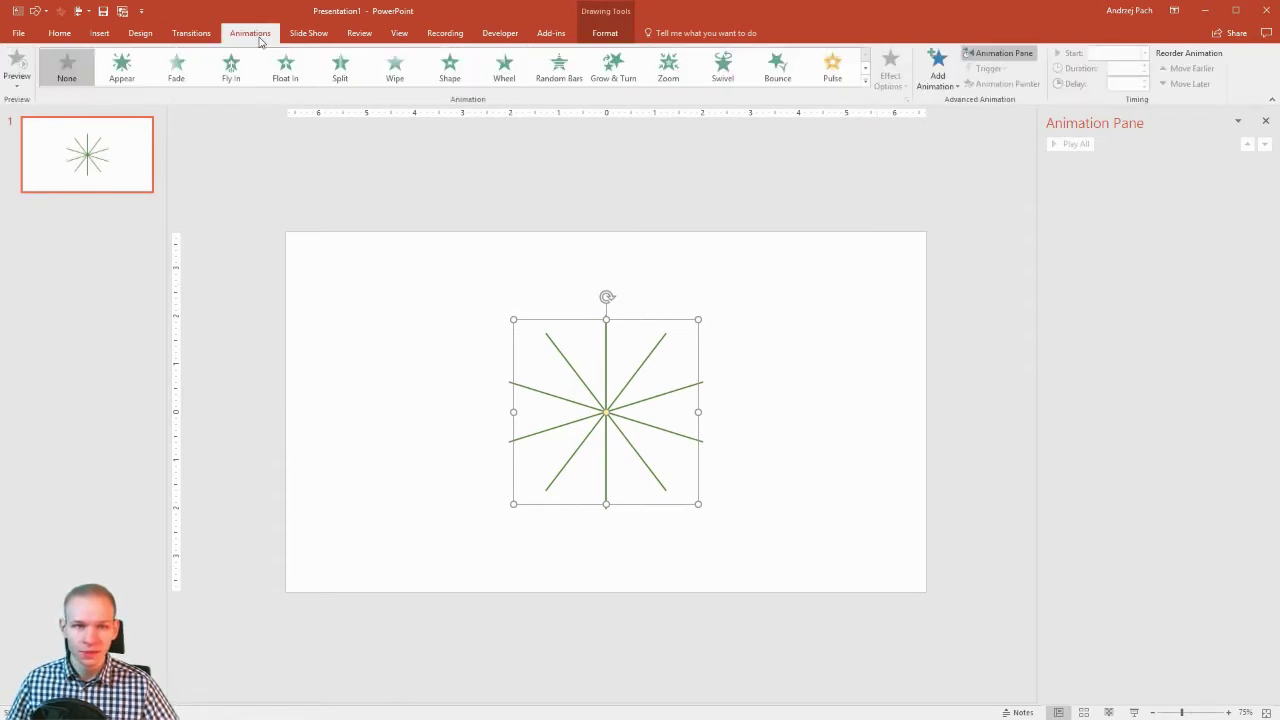
pyautogui.click(997, 54)
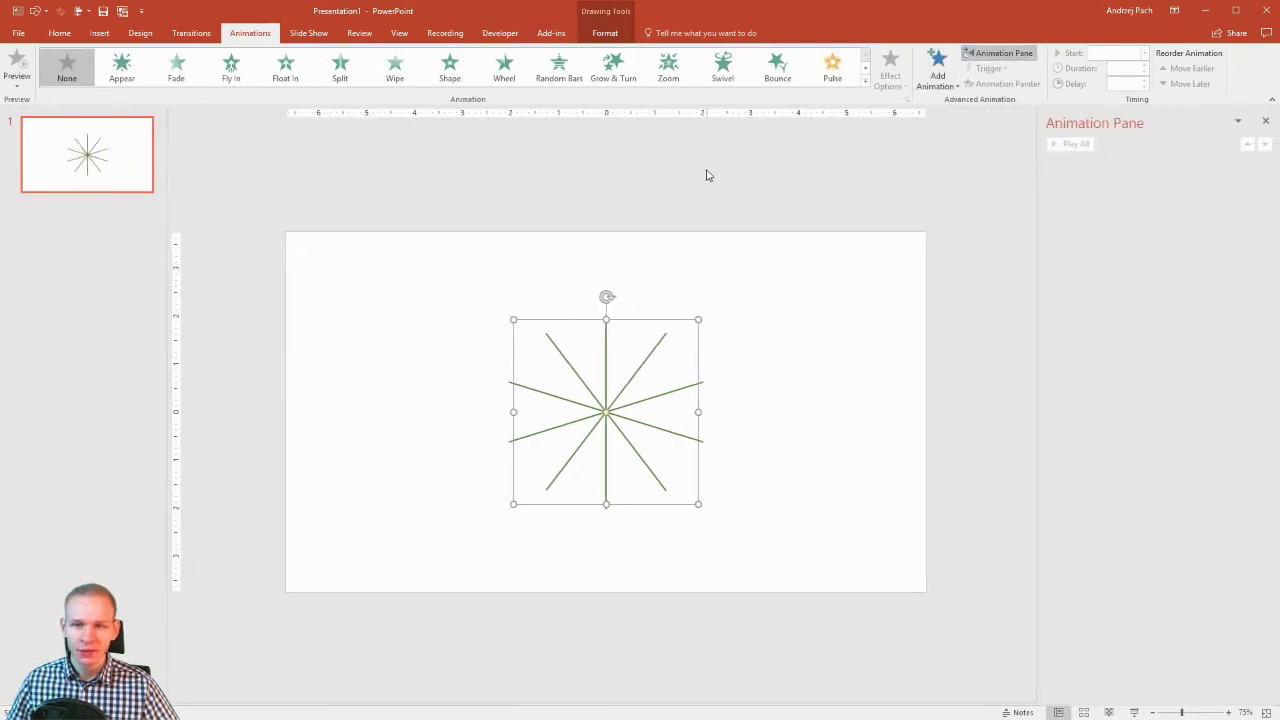
pyautogui.click(670, 68)
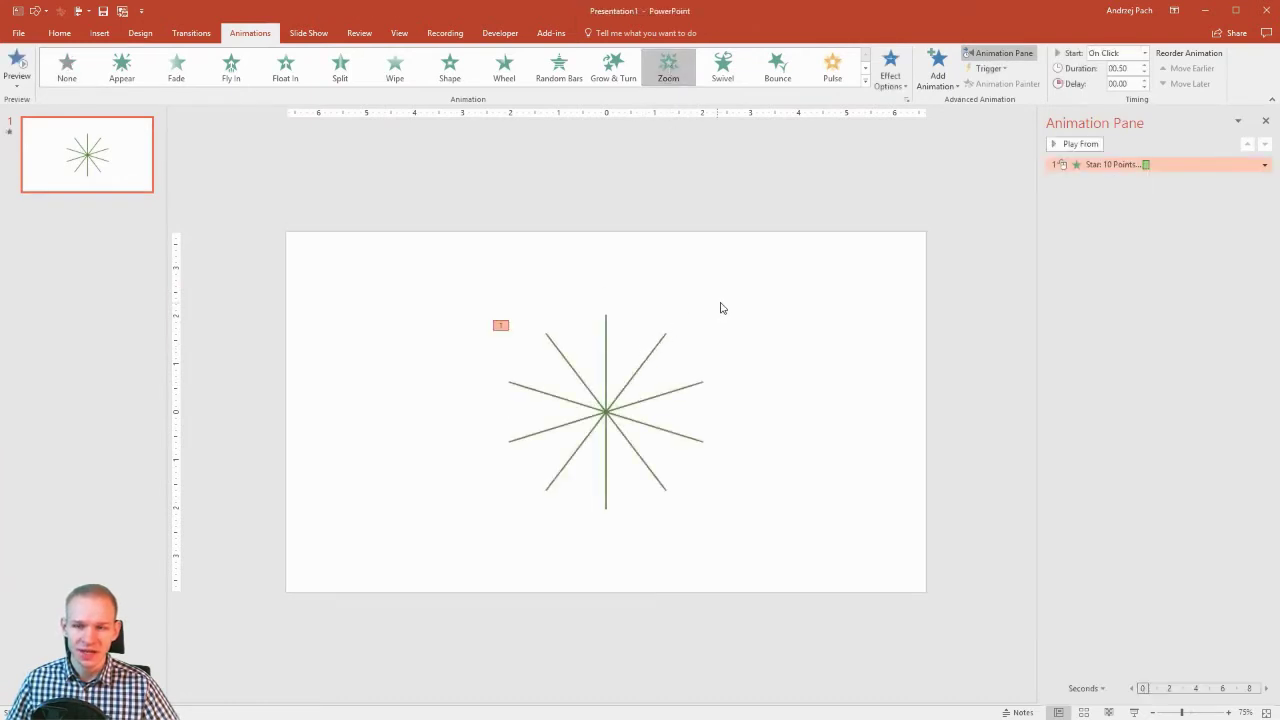
pyautogui.click(1060, 147)
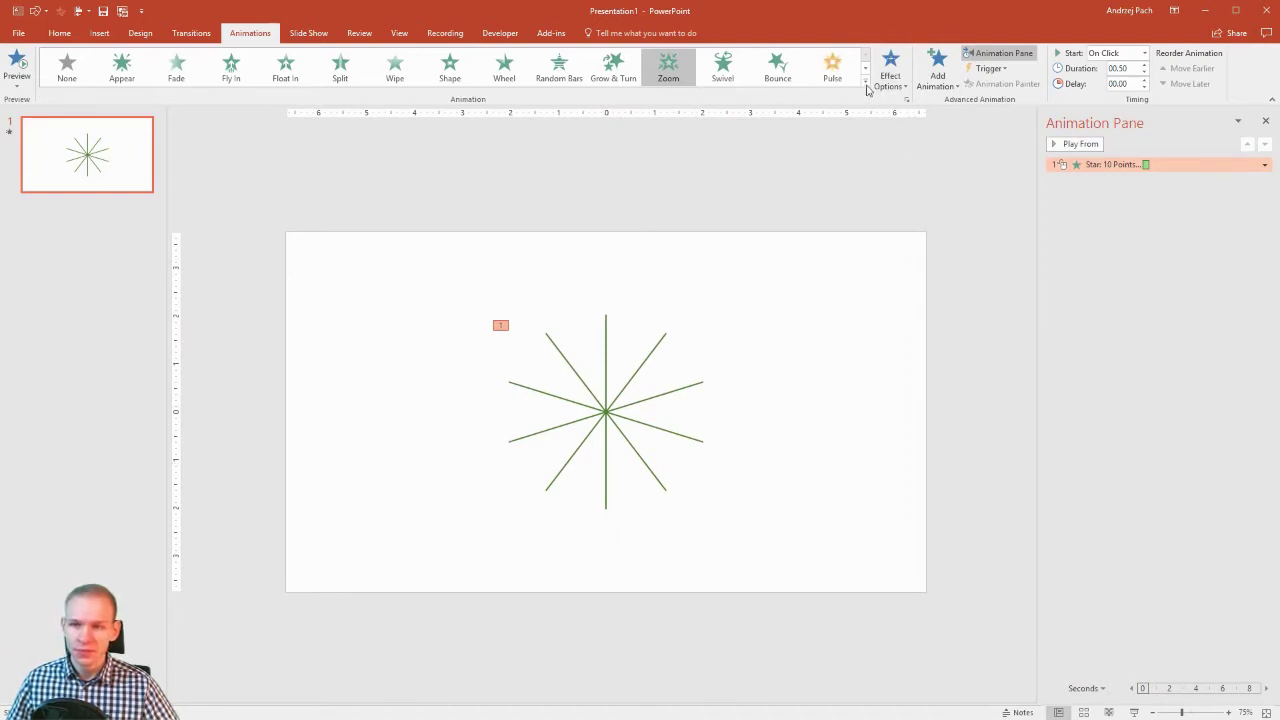
pyautogui.click(935, 88)
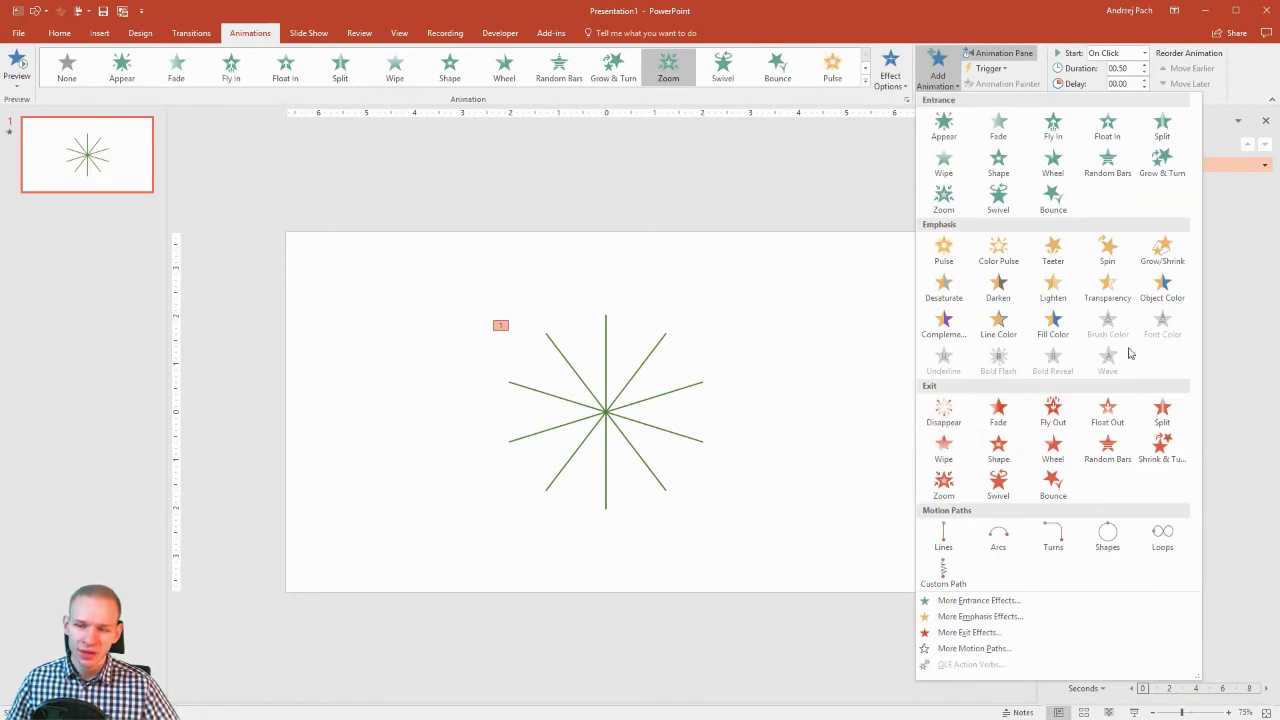
pyautogui.click(1160, 255)
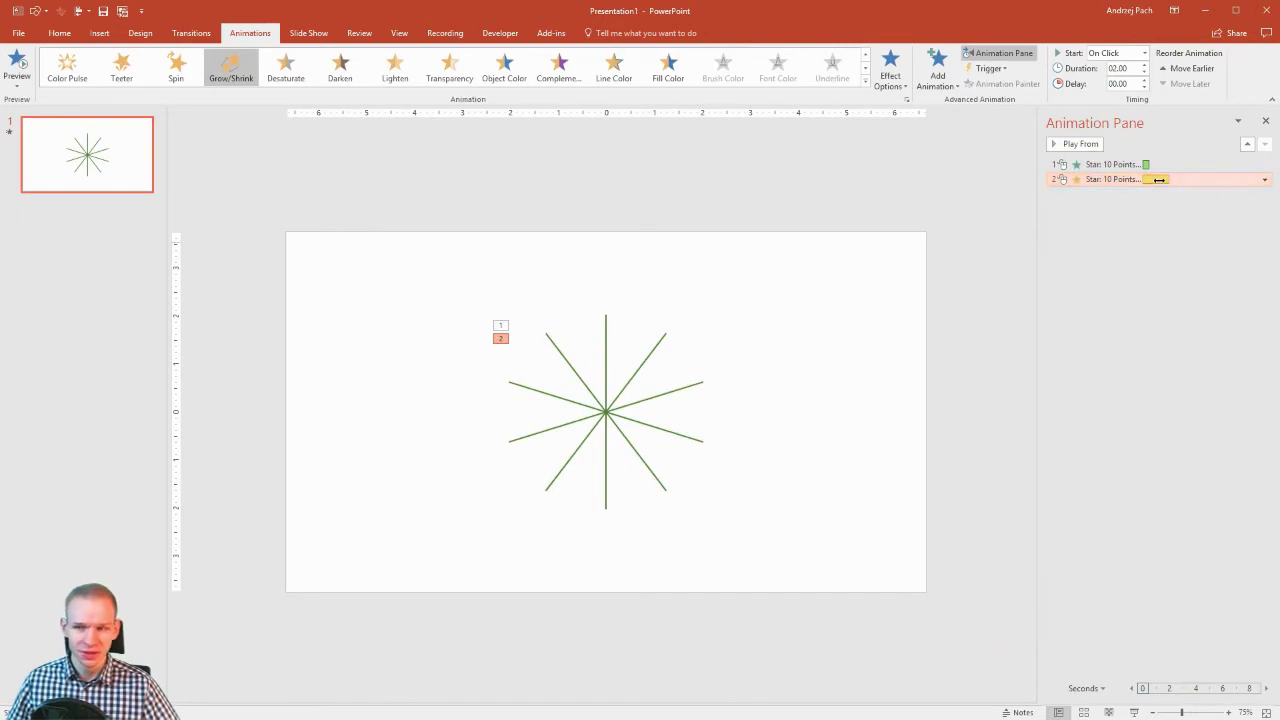
# Step: Set the Grow/Shrink effect to a Custom 110% size with a 0.78-second smooth end
pyautogui.doubleClick(1159, 179)
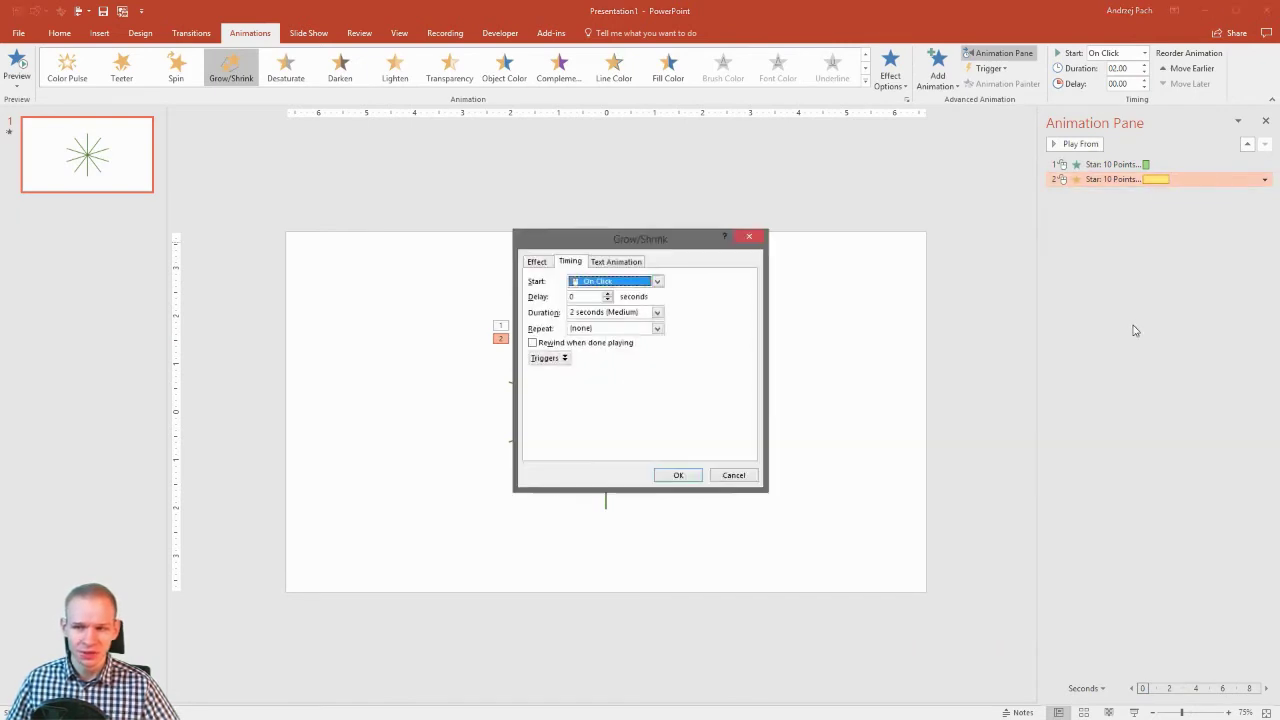
pyautogui.click(534, 262)
pyautogui.click(632, 295)
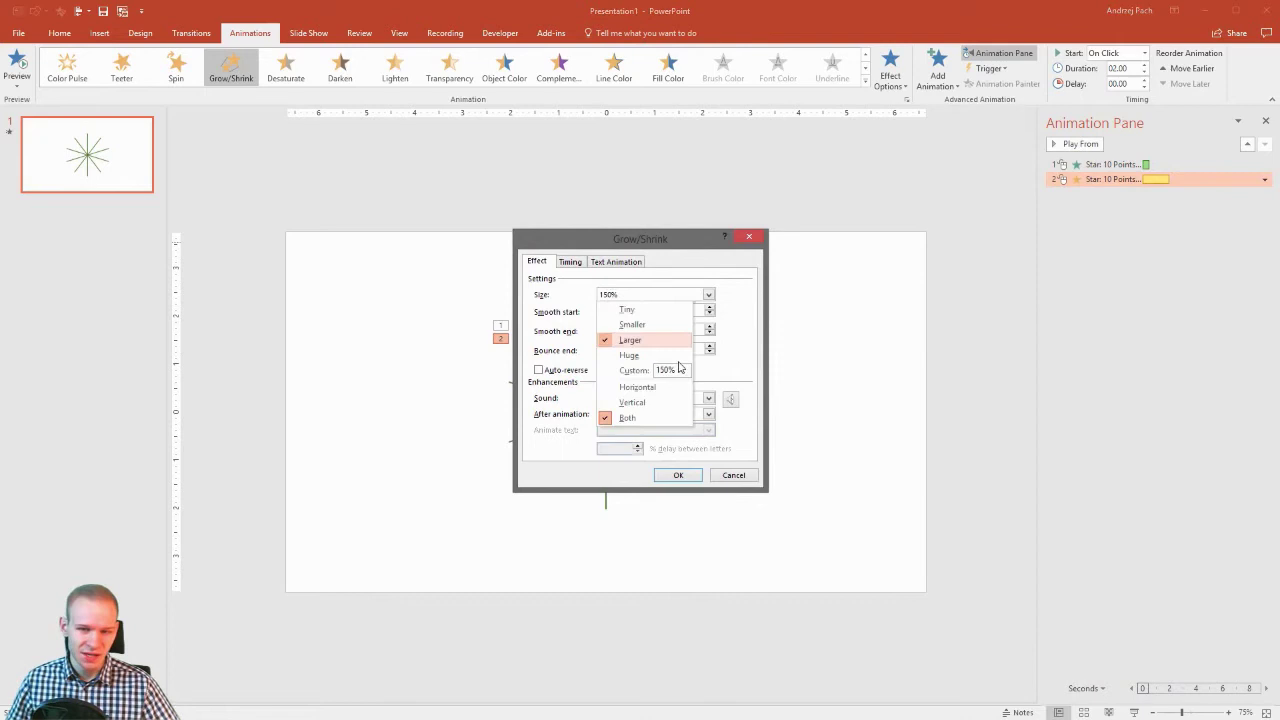
pyautogui.click(666, 370)
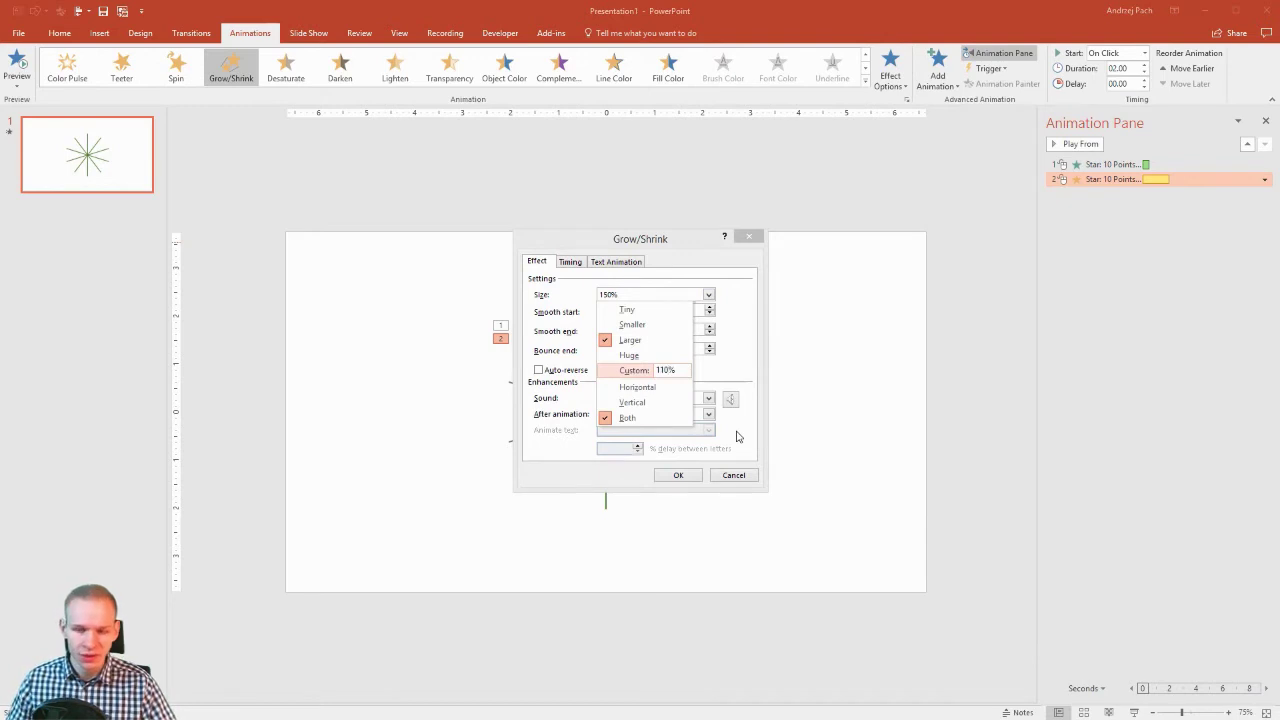
pyautogui.press('Return')
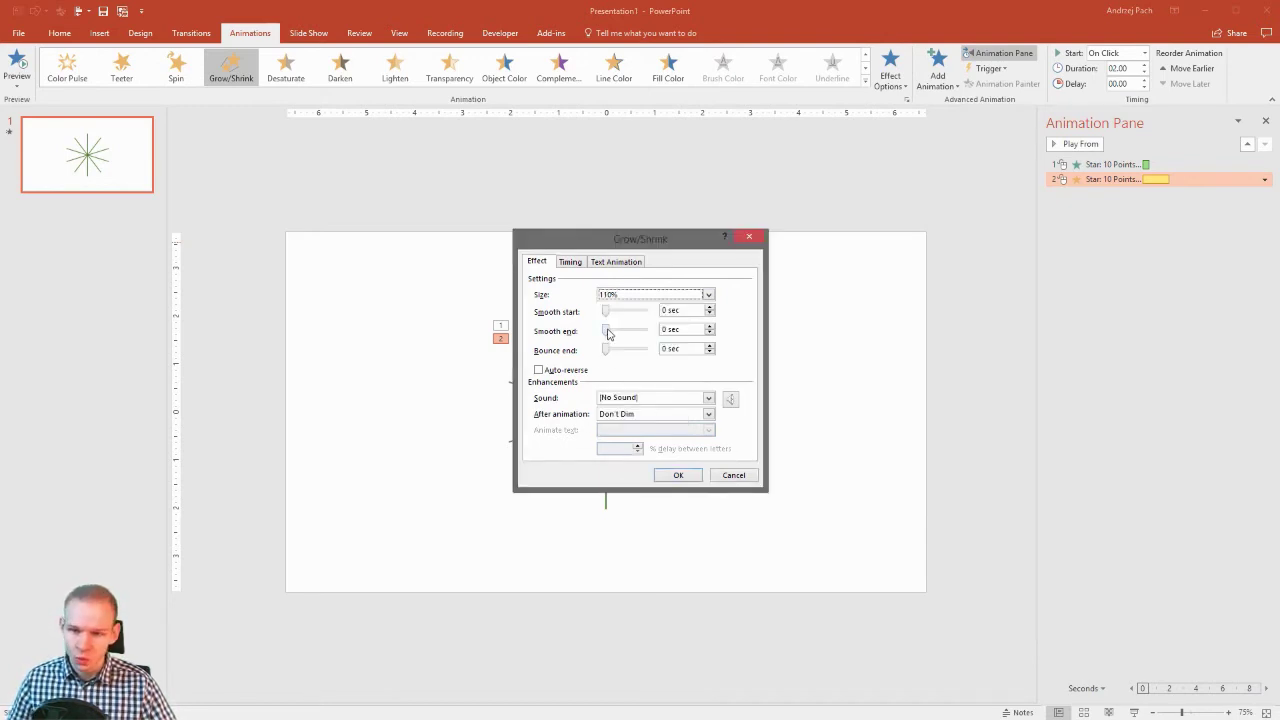
pyautogui.moveTo(607, 333); pyautogui.dragTo(622, 334)
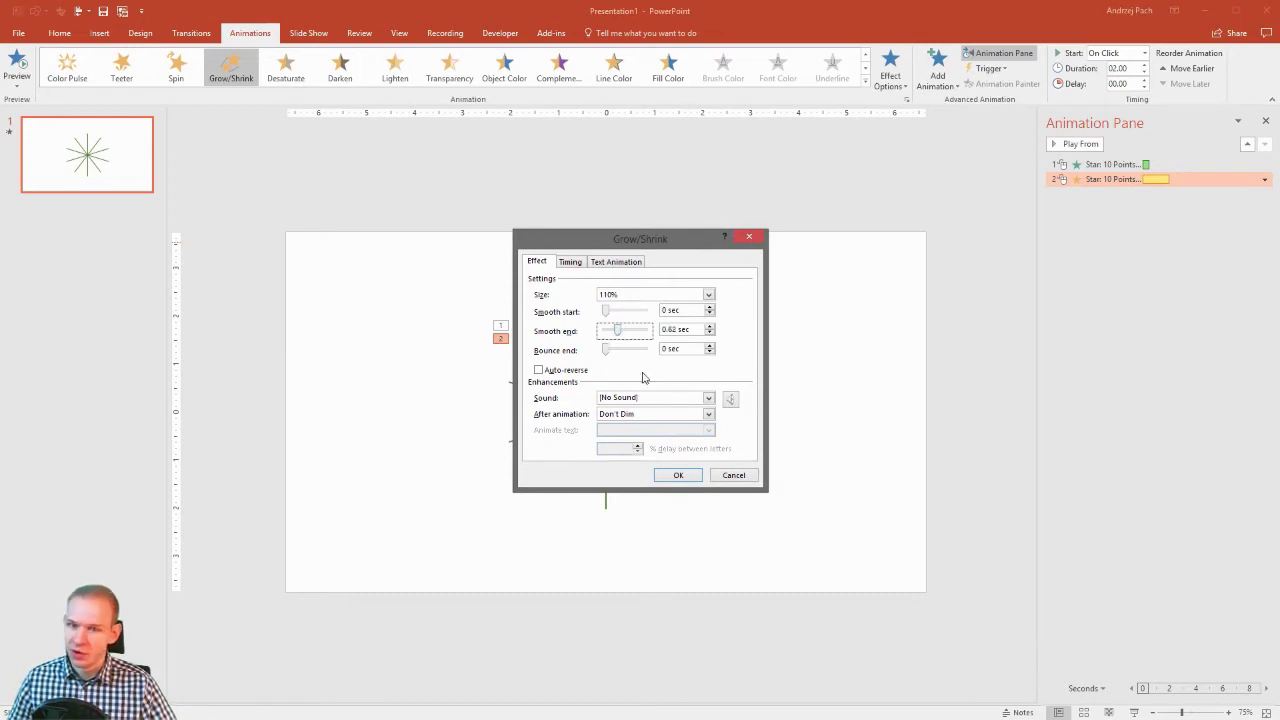
pyautogui.click(678, 476)
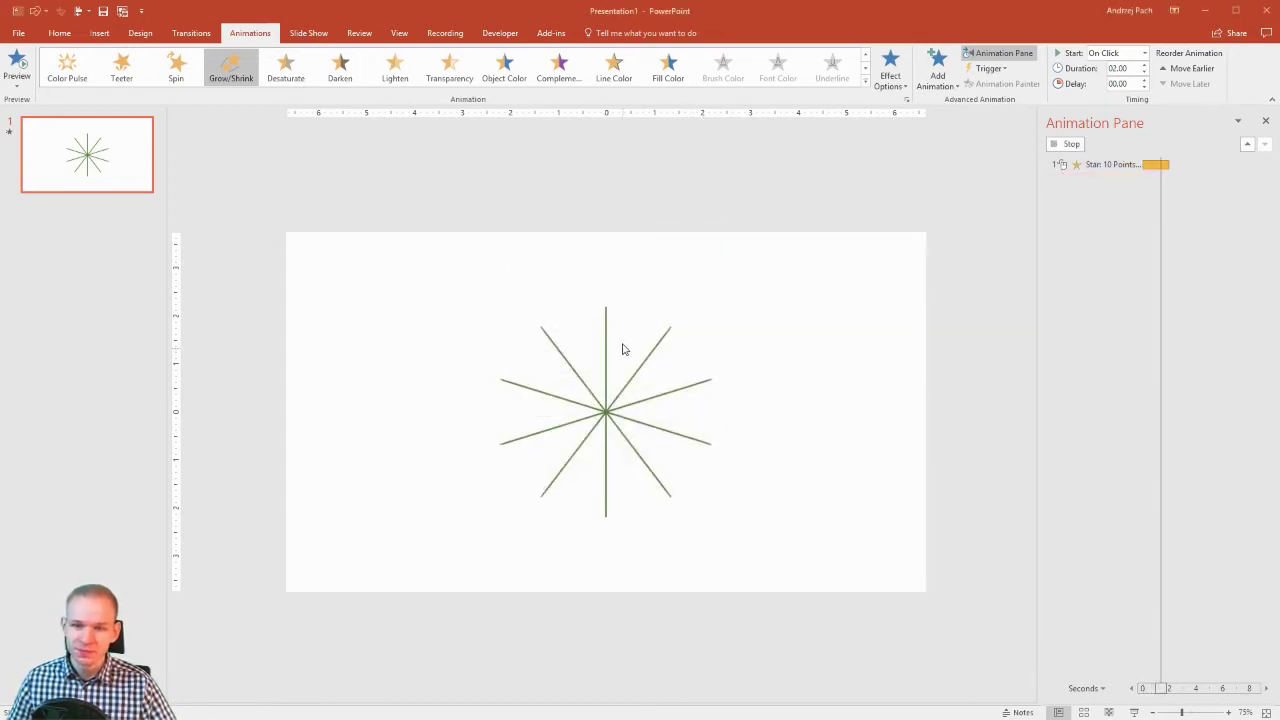
# Step: Set both star animations to start With Previous
pyautogui.keyDown('shift'); pyautogui.click(1116, 164); pyautogui.keyUp('shift')
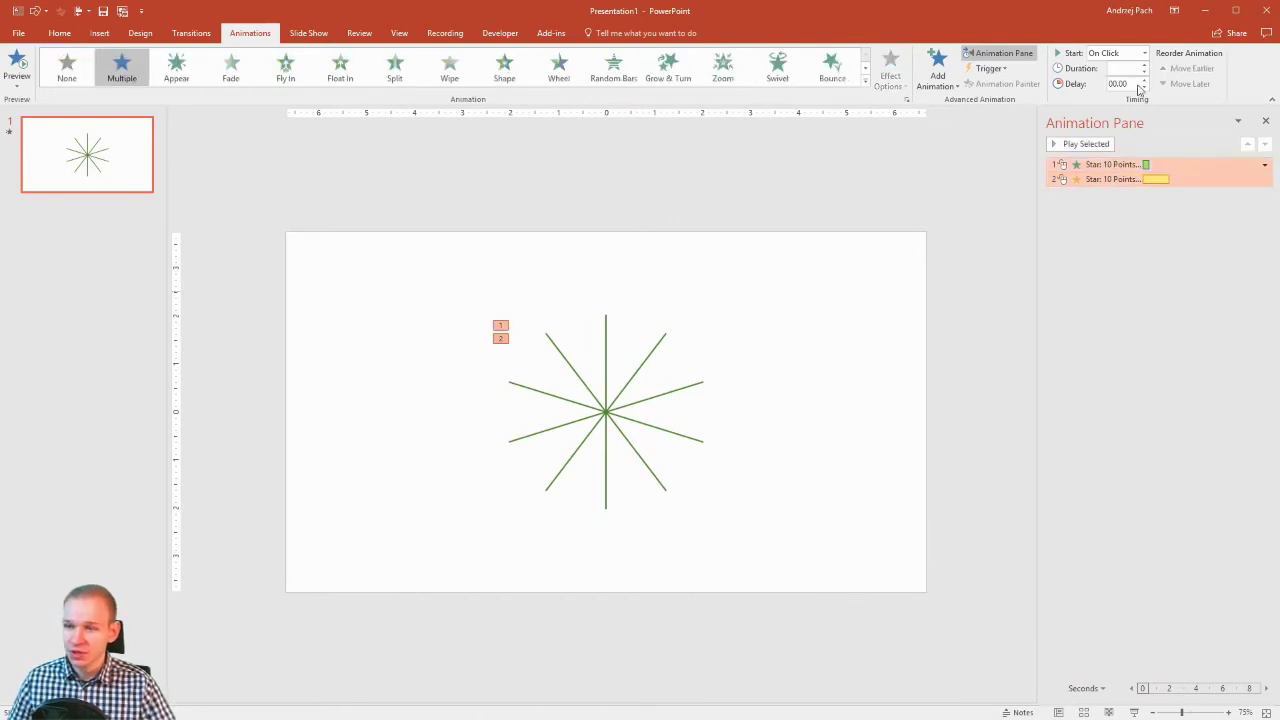
pyautogui.rightClick(1148, 176)
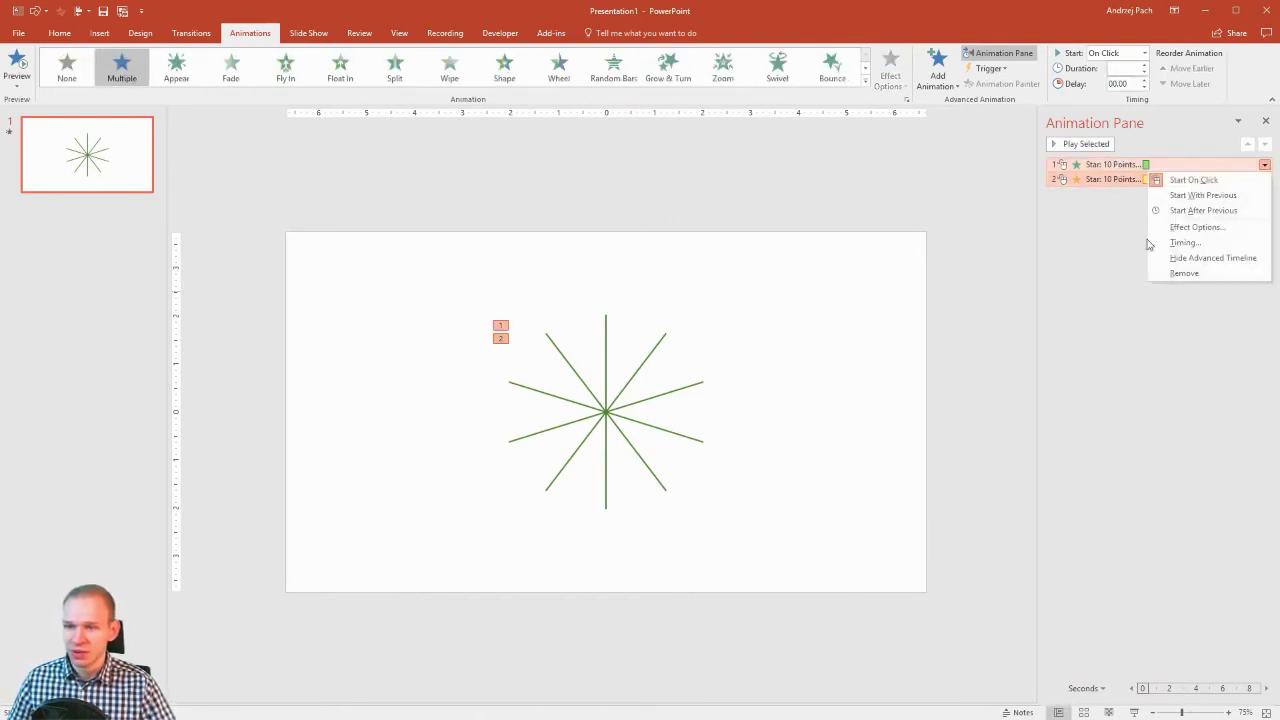
pyautogui.click(1203, 195)
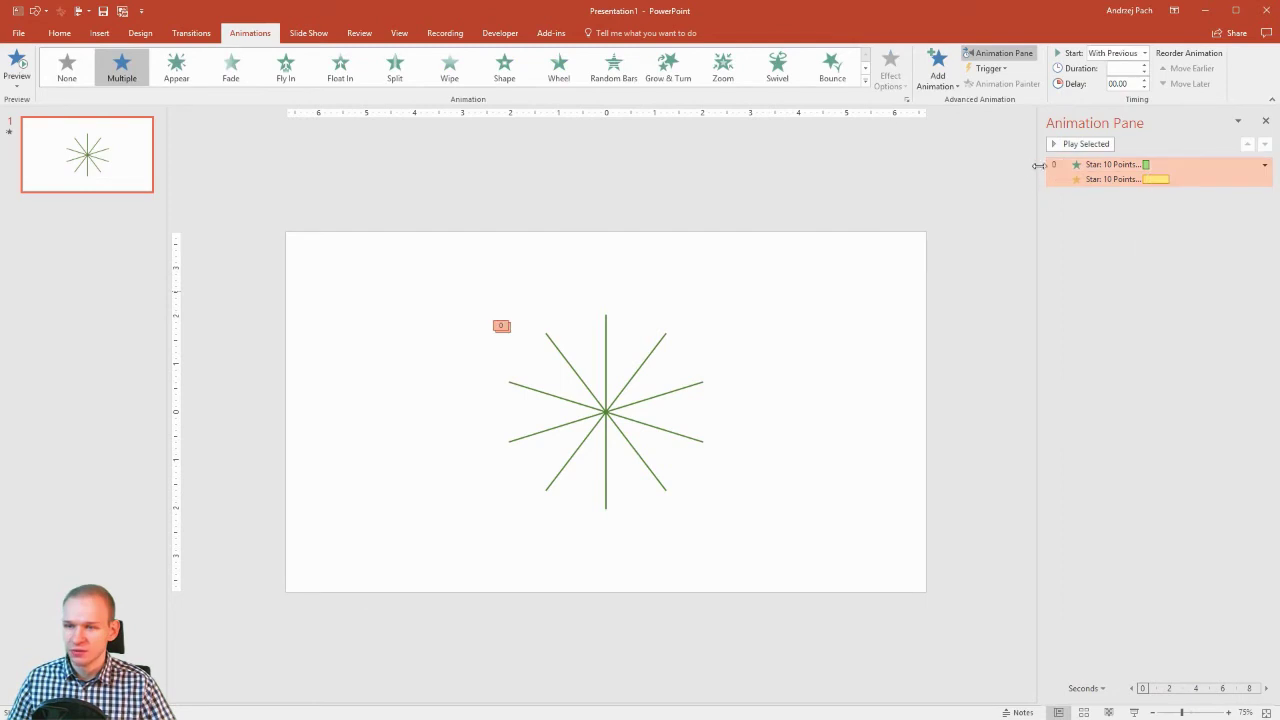
pyautogui.click(1143, 66)
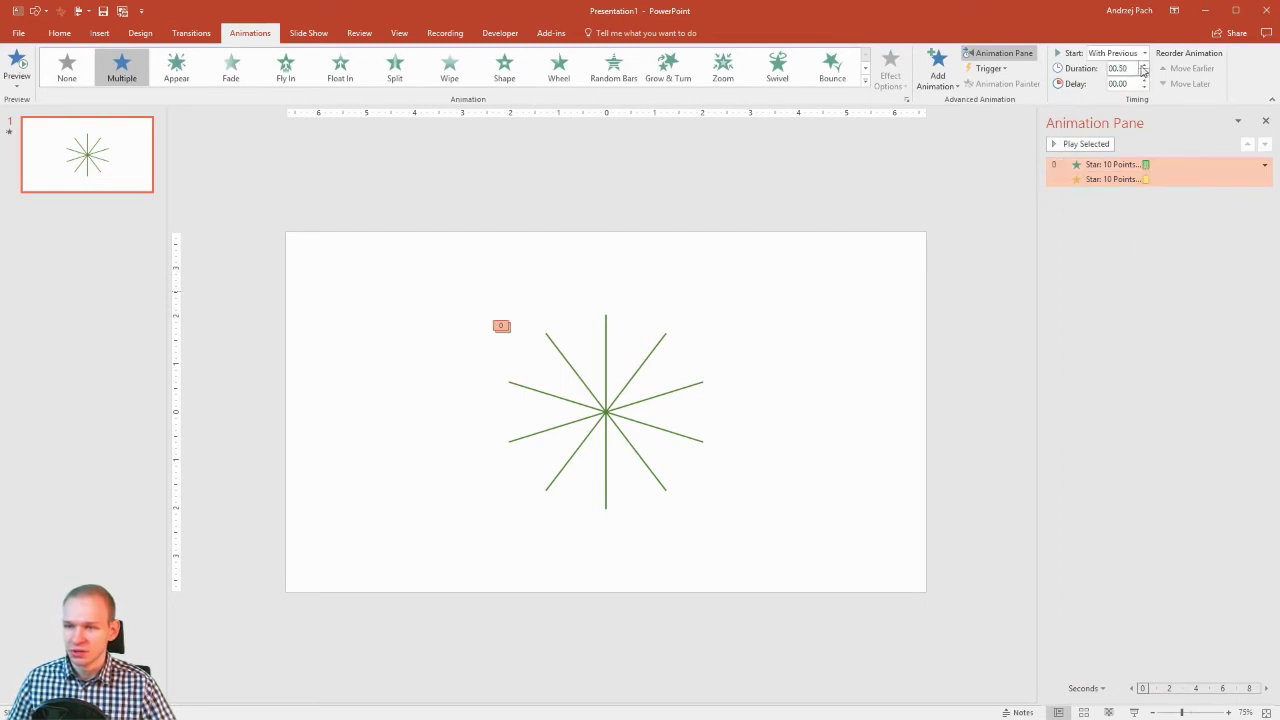
# Step: Preview the first effect, then give both animations a 0.75-second duration and preview them together
pyautogui.click(1106, 229)
pyautogui.click(1090, 164)
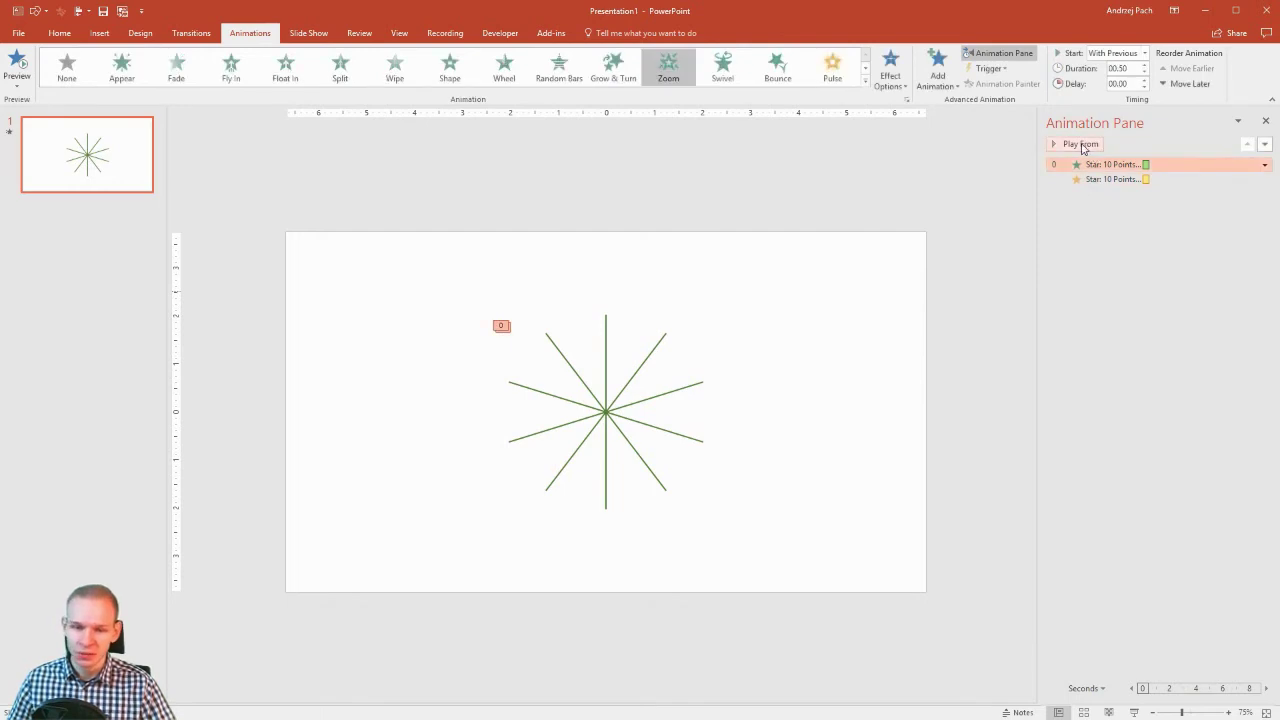
pyautogui.click(1080, 145)
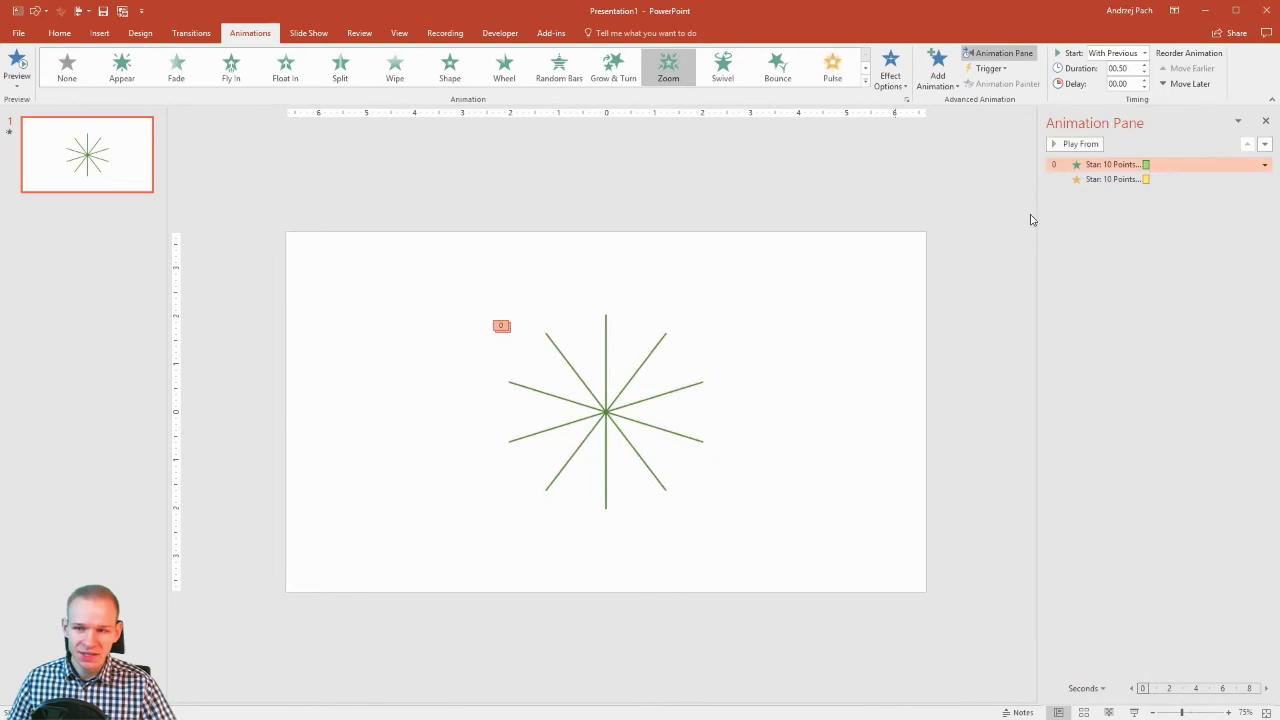
pyautogui.keyDown('ctrl'); pyautogui.click(1123, 180); pyautogui.keyUp('ctrl')
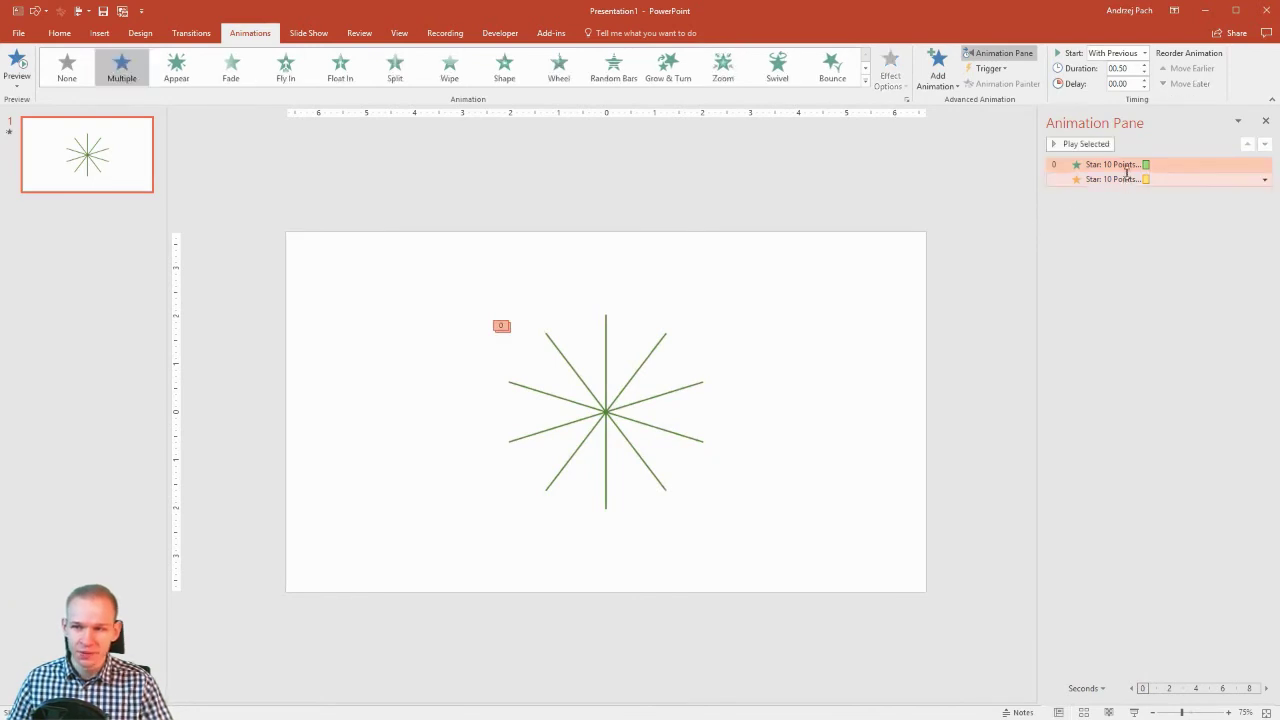
pyautogui.click(1145, 65)
pyautogui.click(1105, 145)
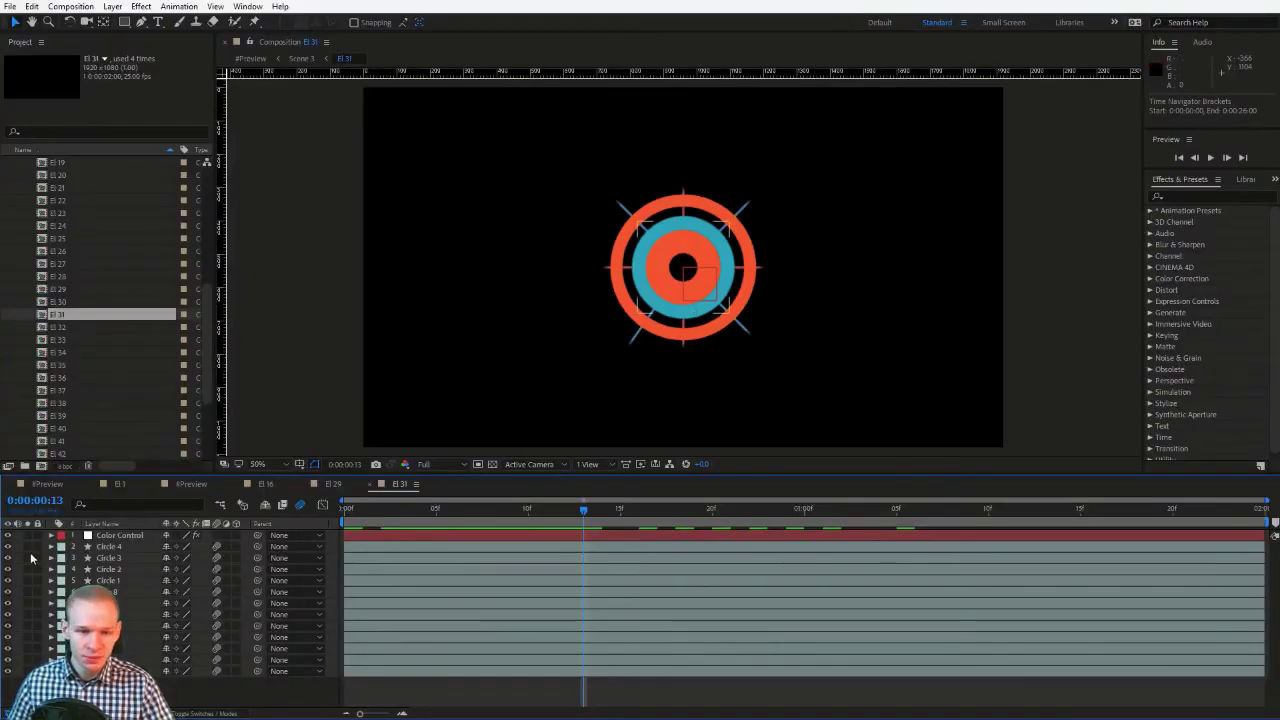
# Step: Hide the El 31 circle layers and scrub and play back the line burst alone
pyautogui.moveTo(7, 547); pyautogui.dragTo(9, 618)
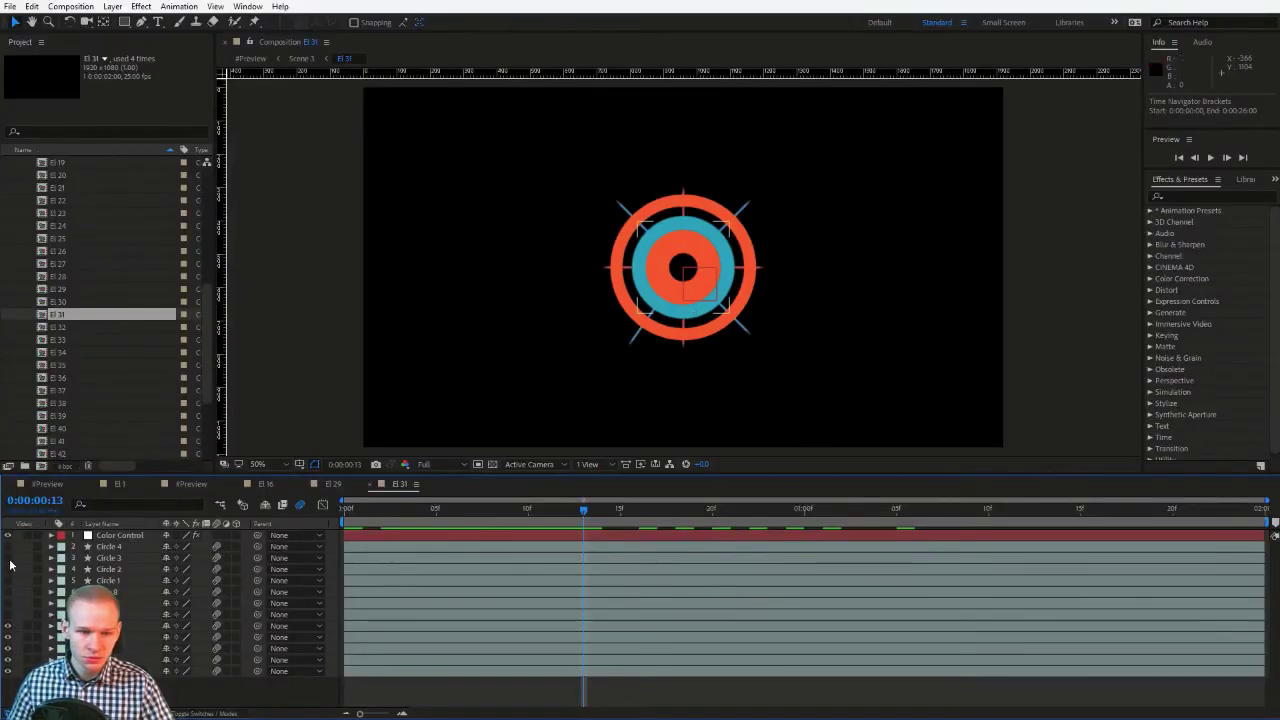
pyautogui.moveTo(575, 512); pyautogui.dragTo(694, 512)
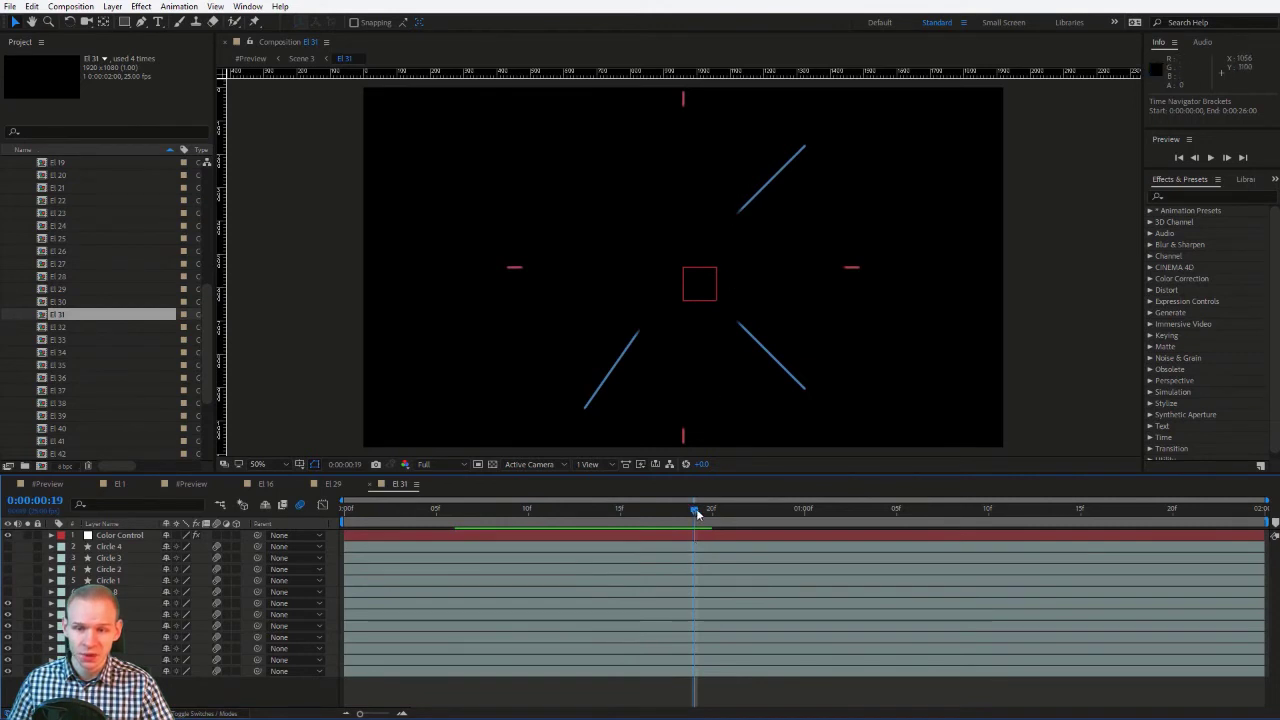
pyautogui.press('space')
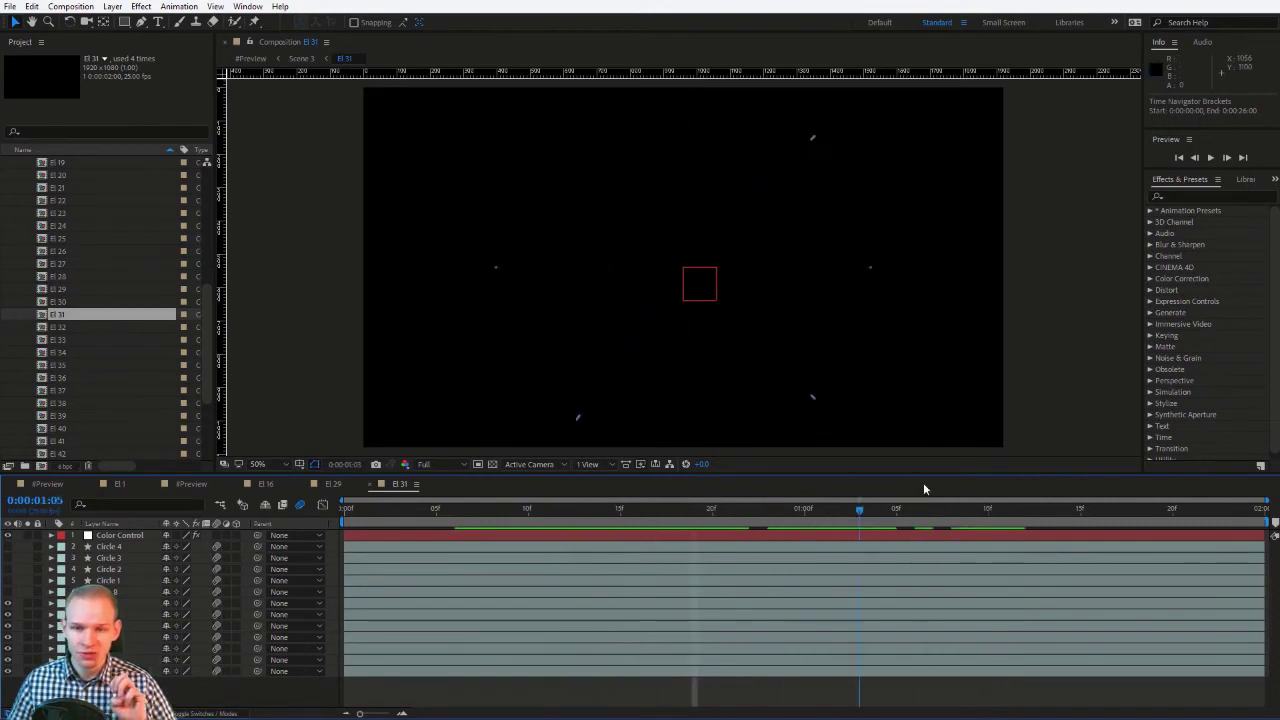
pyautogui.press('space')
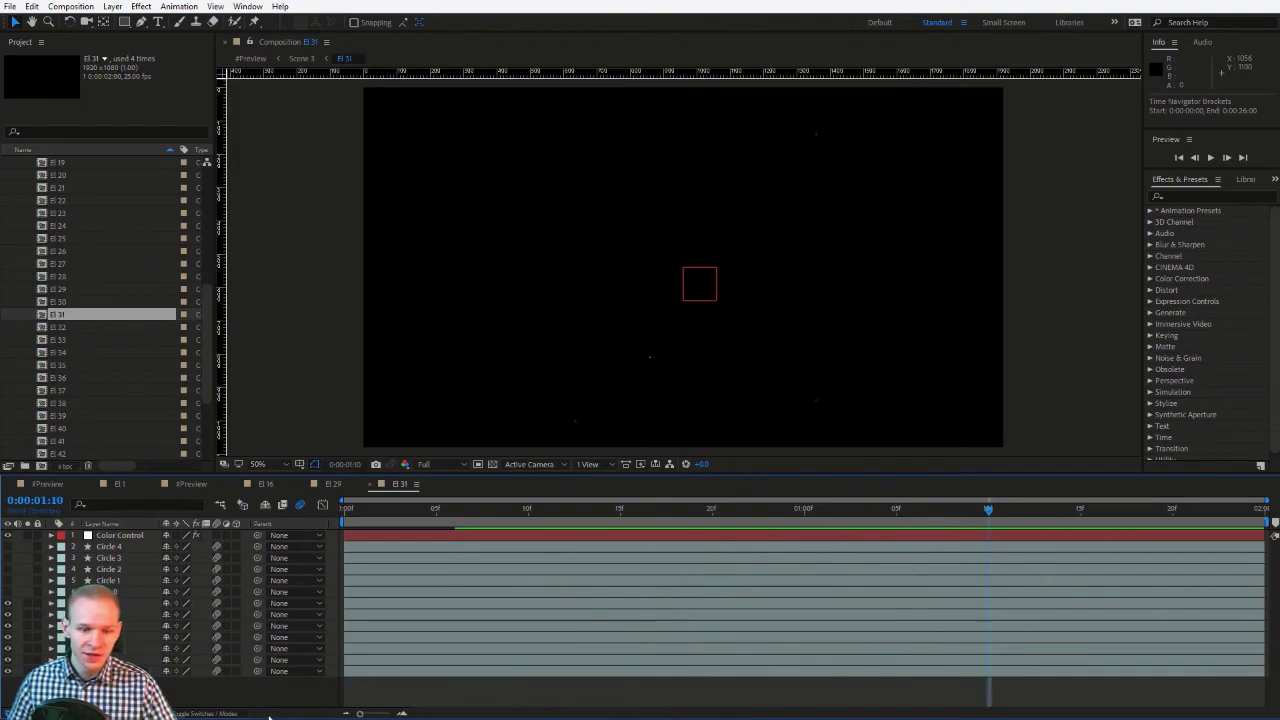
# Step: Back in PowerPoint, paste a duplicate of the star exactly over the original
pyautogui.click(330, 665)
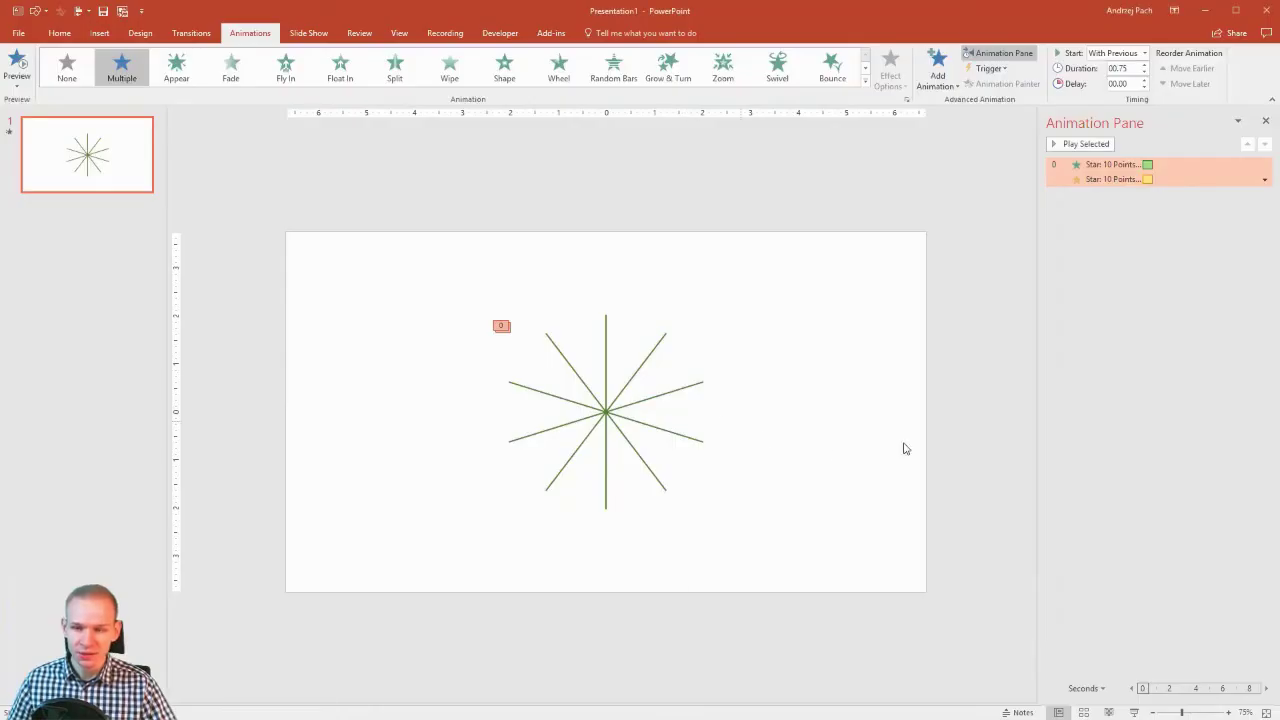
pyautogui.click(642, 414)
pyautogui.hotkey('ctrl', 'c')
pyautogui.hotkey('ctrl', 'v')
pyautogui.press('Right')
pyautogui.press('Down')
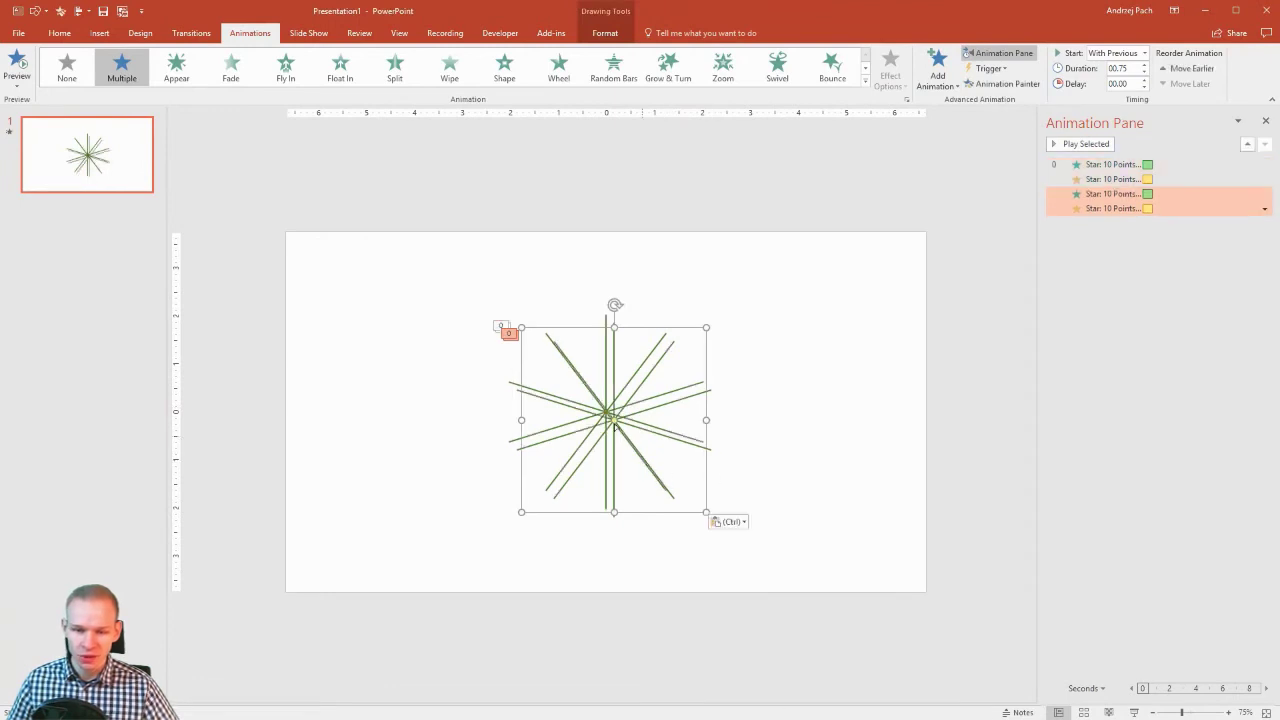
pyautogui.moveTo(620, 430); pyautogui.dragTo(612, 422)
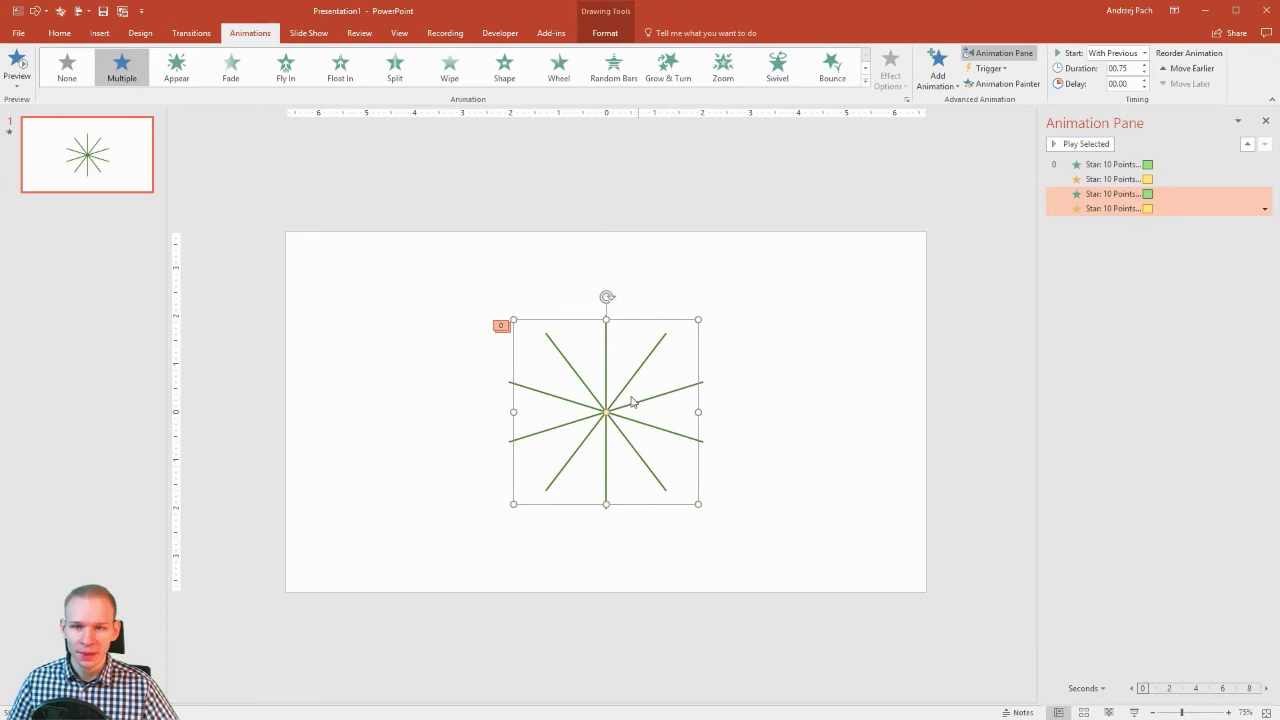
# Step: Change the duplicate into an oval and enlarge it to about 4.22 inches across
pyautogui.click(629, 36)
pyautogui.click(624, 36)
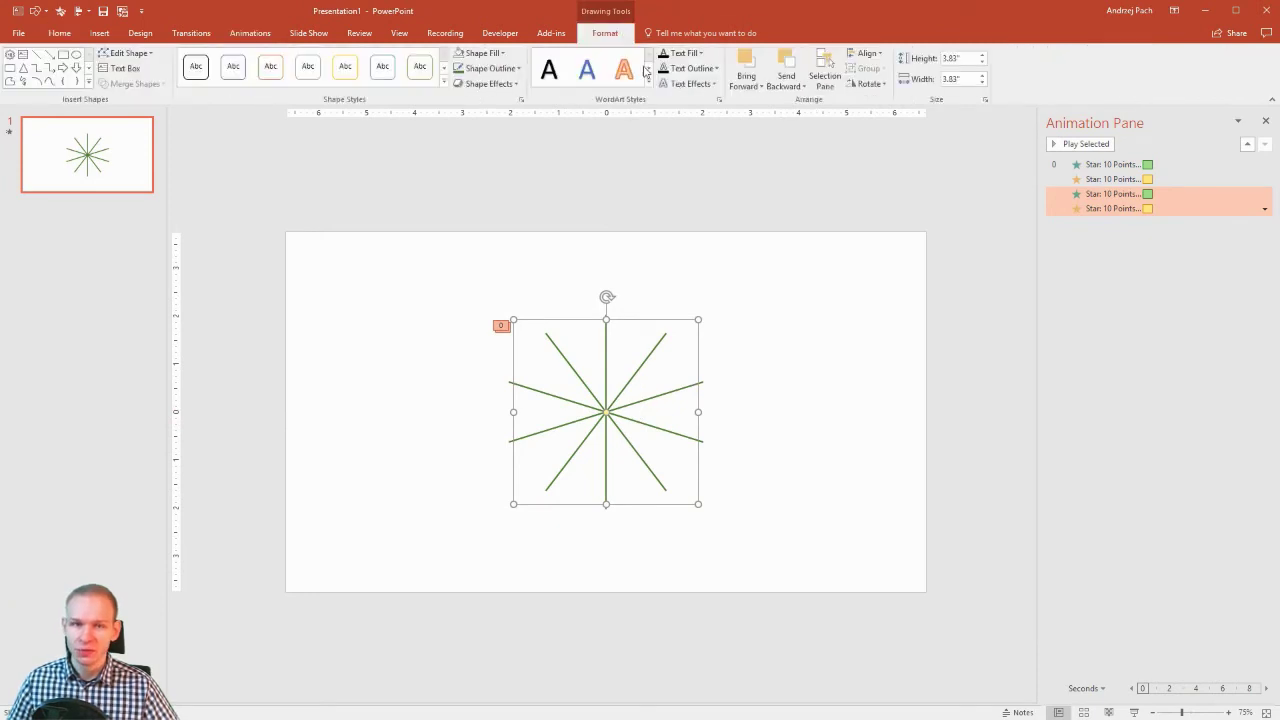
pyautogui.click(125, 53)
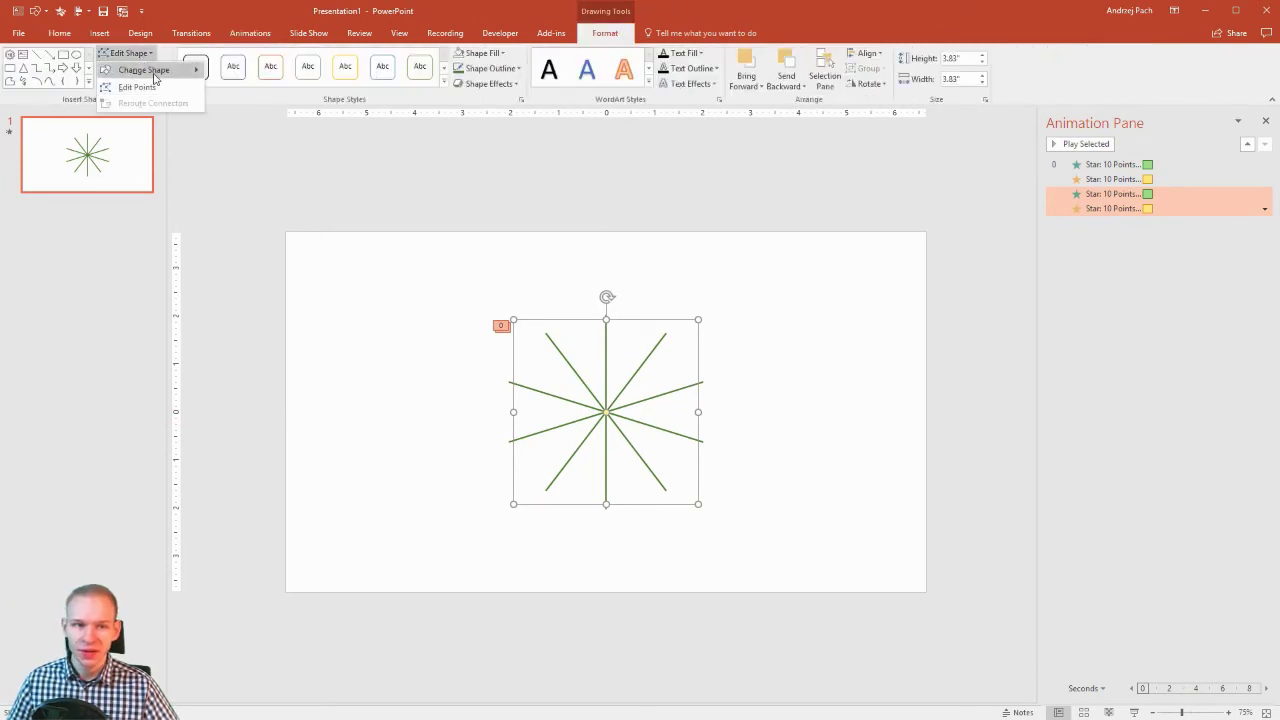
pyautogui.moveTo(145, 70)
pyautogui.click(212, 112)
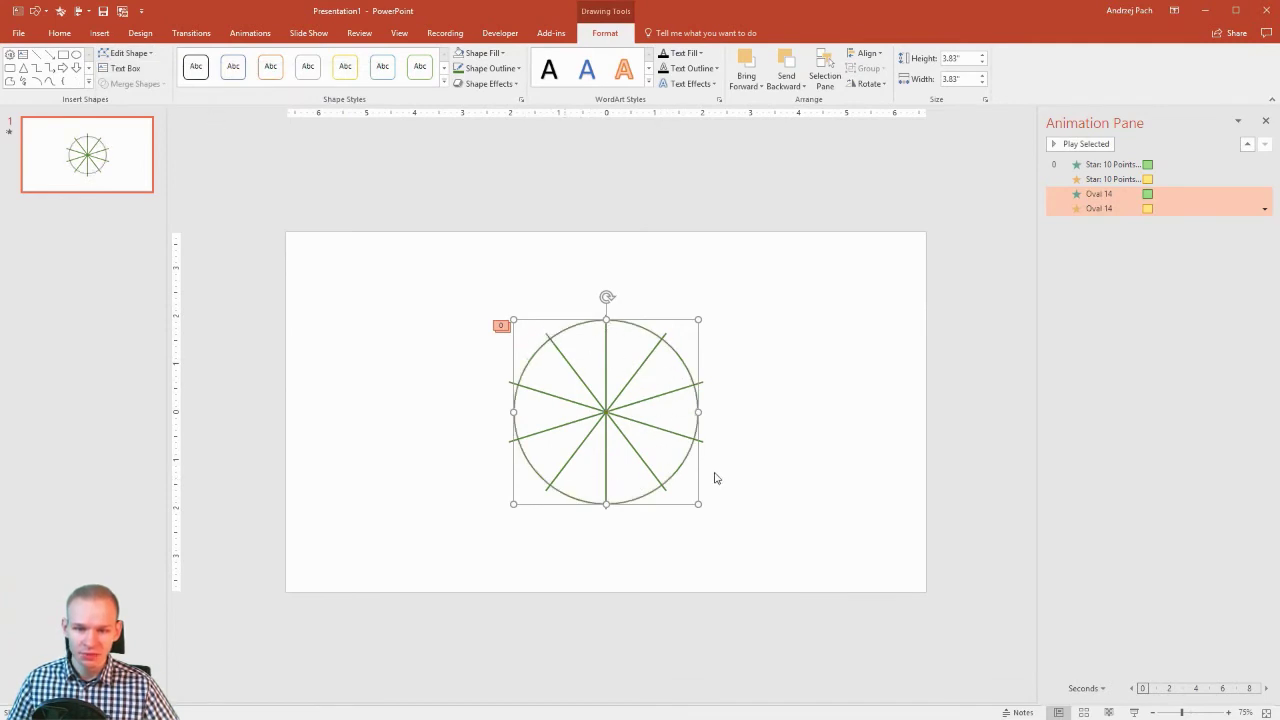
pyautogui.moveTo(699, 505); pyautogui.dragTo(708, 513)
# Step: Give the circle a white fill and remove its outline
pyautogui.click(484, 53)
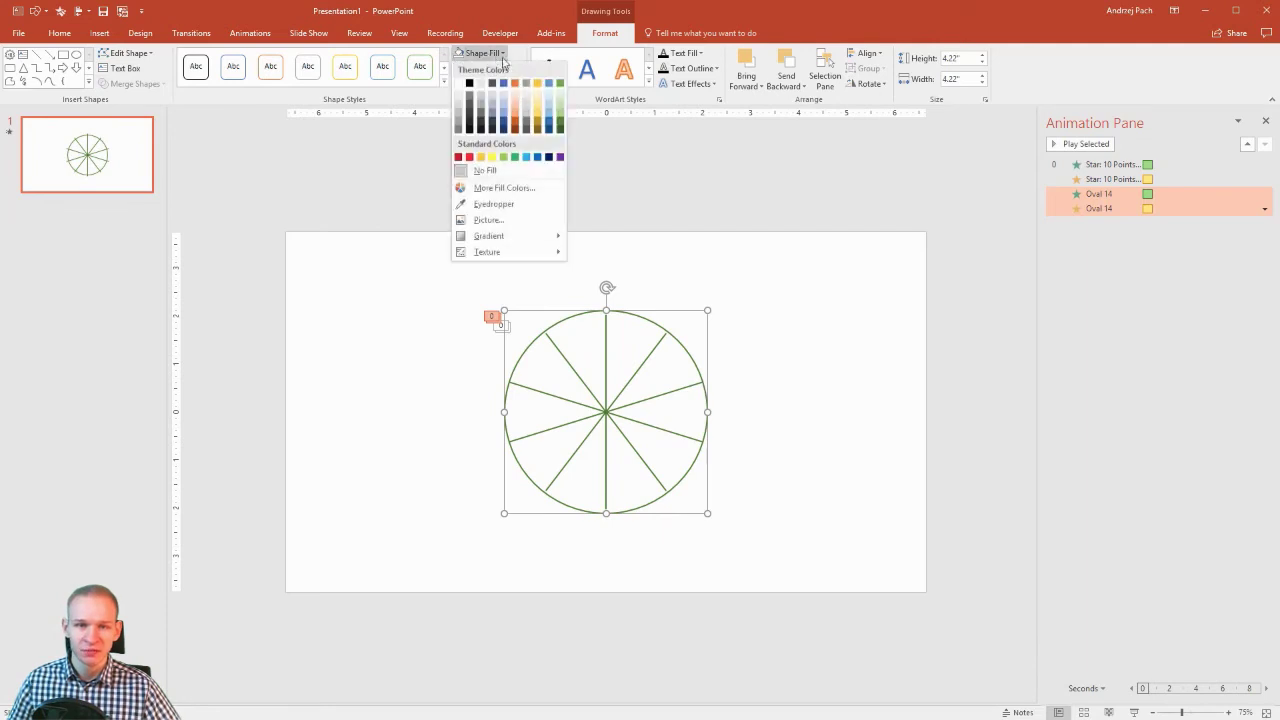
pyautogui.click(459, 84)
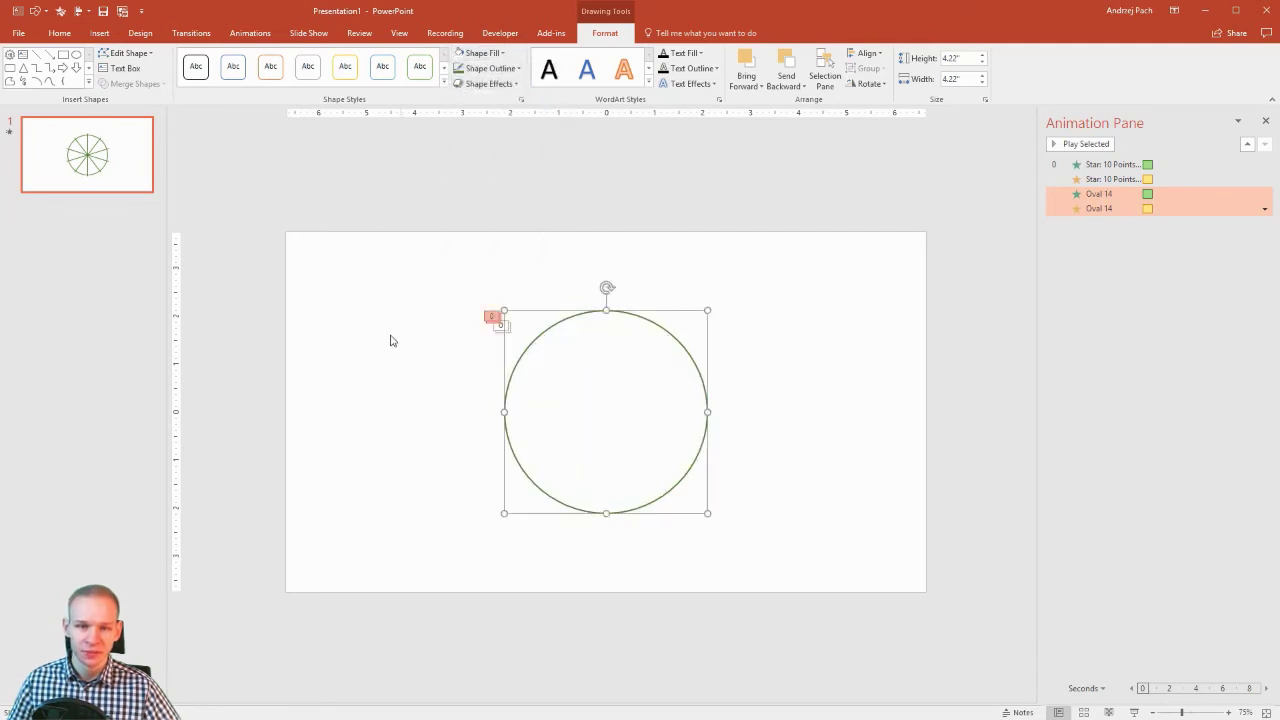
pyautogui.click(492, 68)
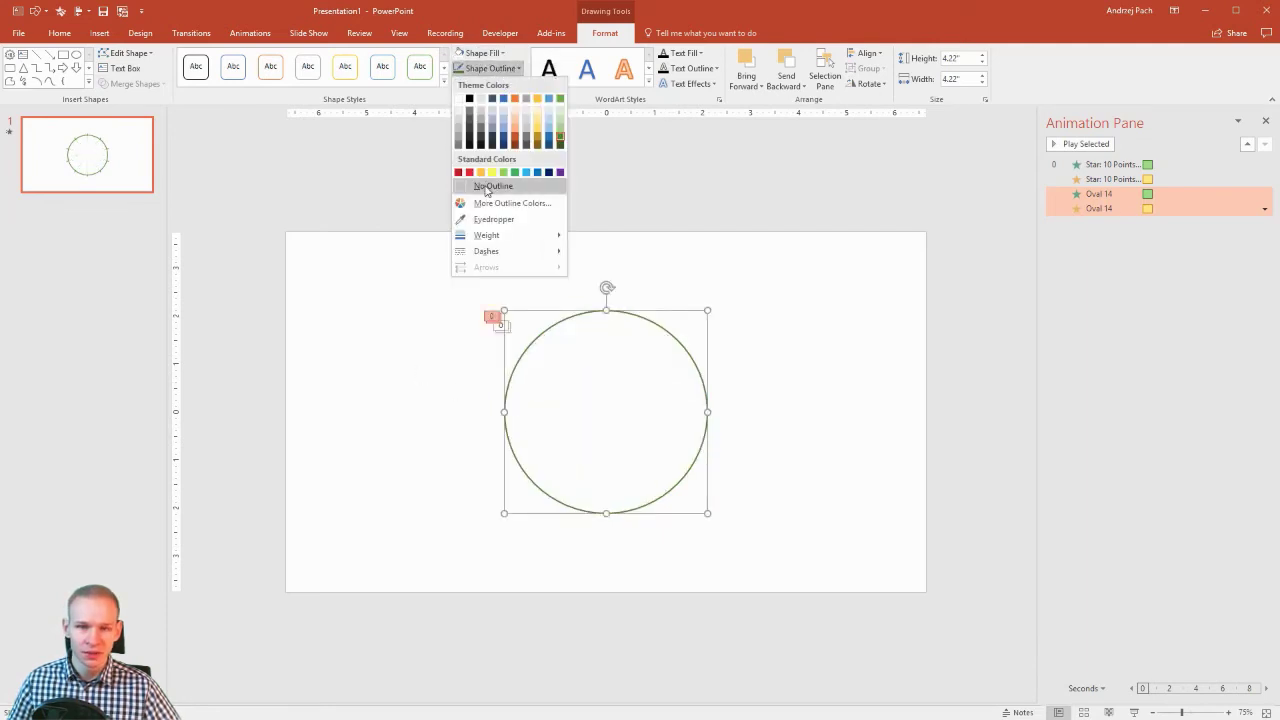
pyautogui.click(485, 178)
# Step: Reselect the now-invisible circle and enlarge it slightly to 4.39 inches
pyautogui.click(825, 543)
pyautogui.click(685, 513)
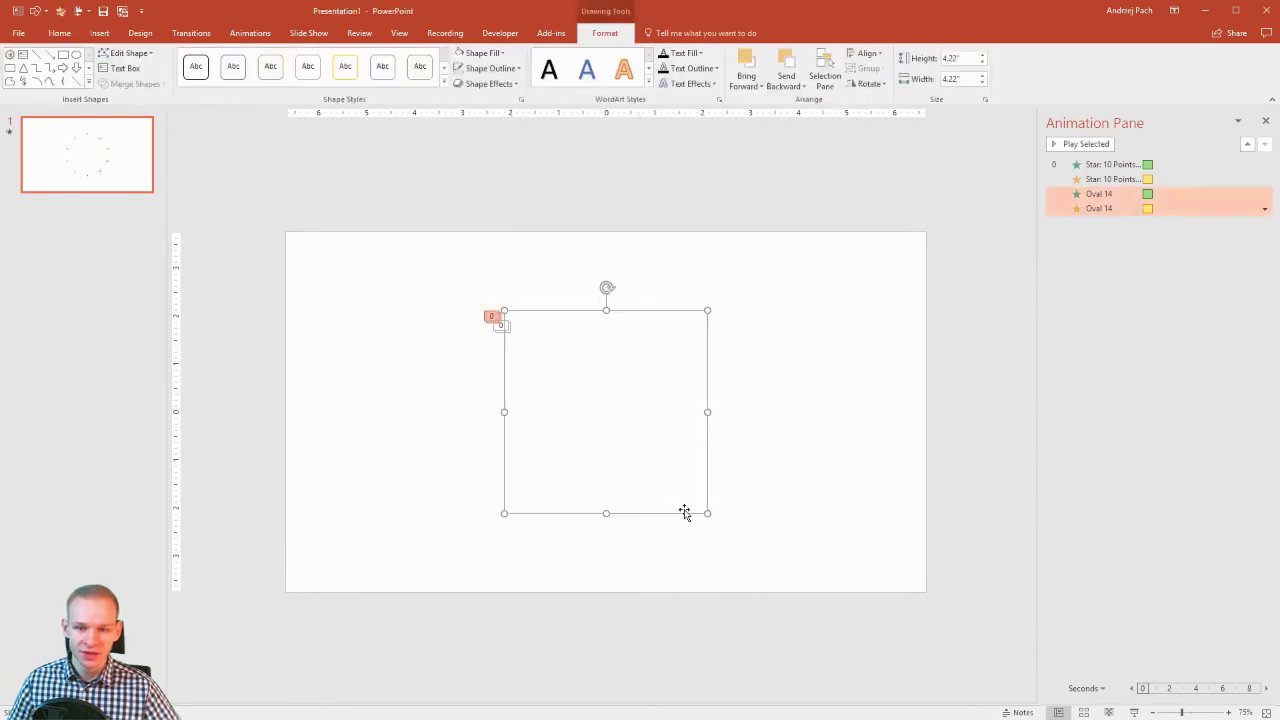
pyautogui.moveTo(708, 512); pyautogui.dragTo(712, 518)
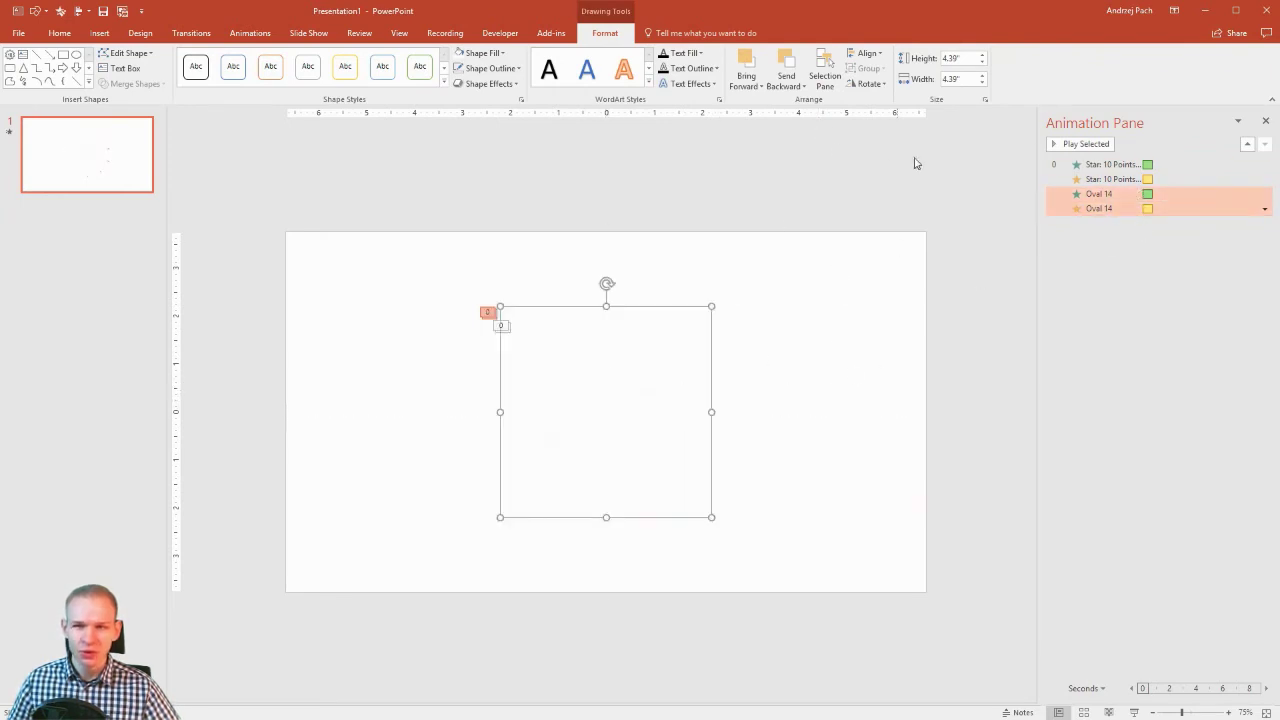
# Step: Delay the circle's animations by 0.25 seconds and preview the sequence from the star
pyautogui.click(262, 35)
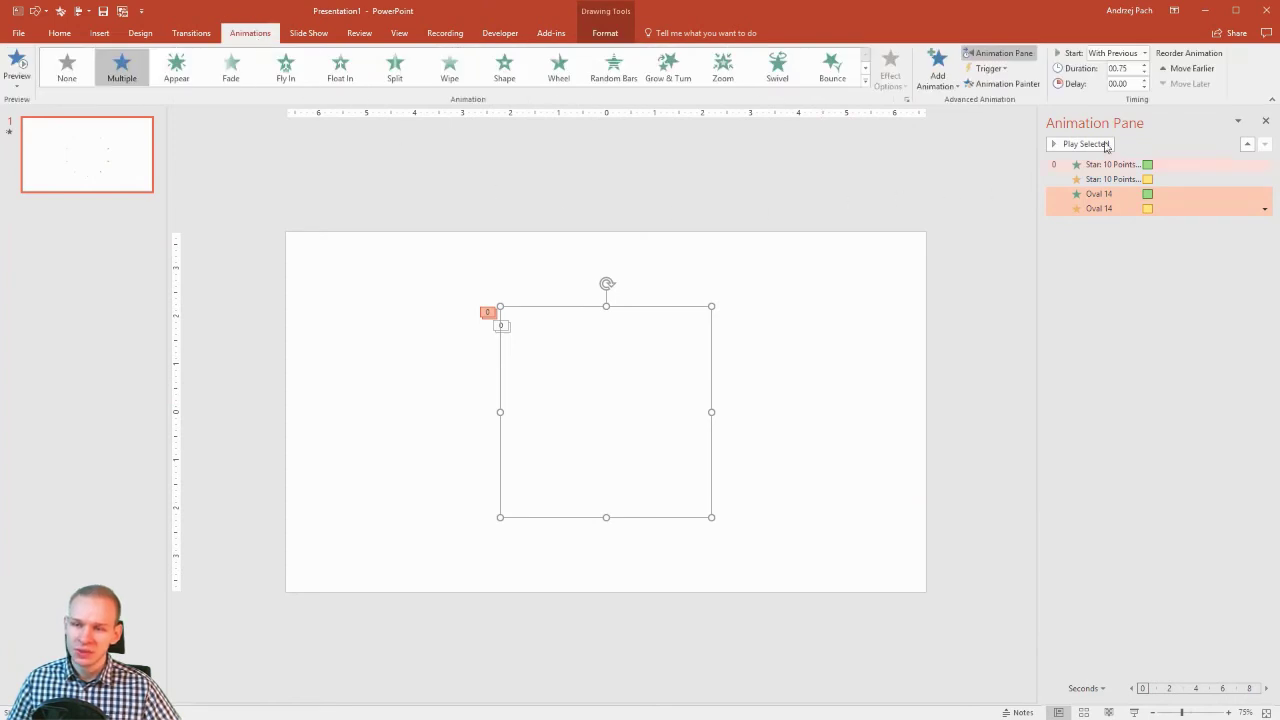
pyautogui.click(1145, 80)
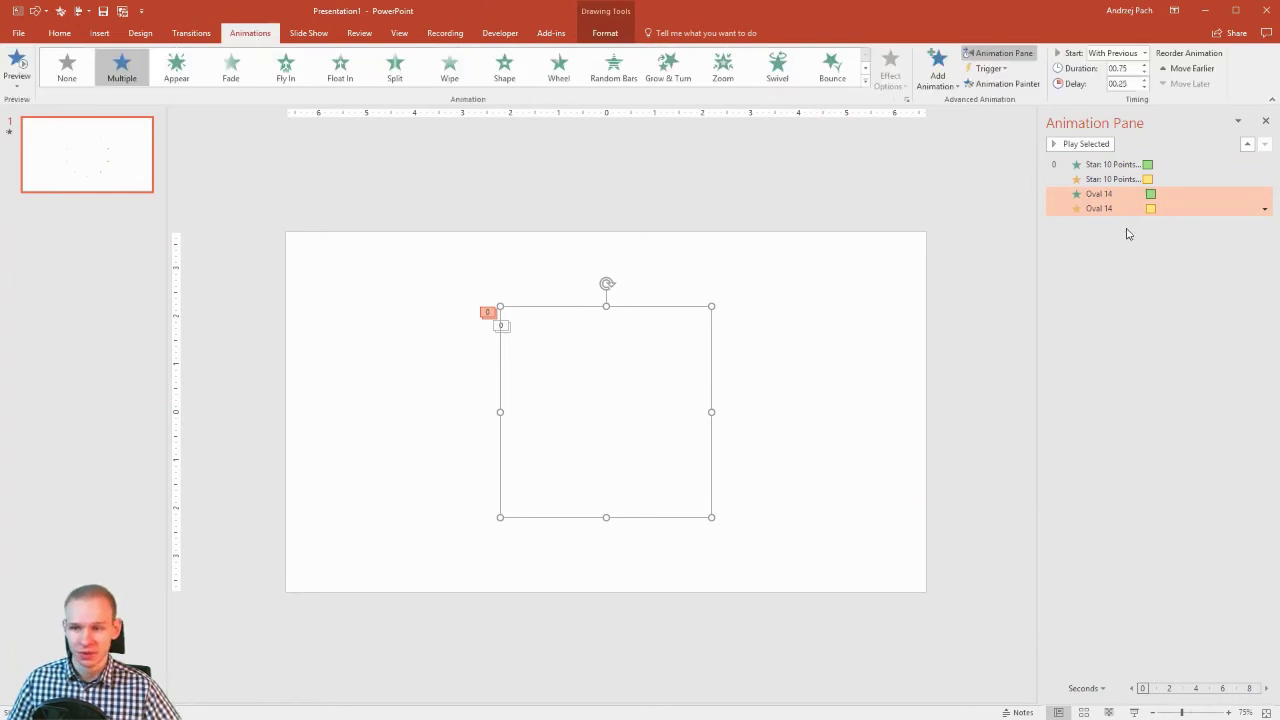
pyautogui.click(1118, 165)
pyautogui.click(1075, 145)
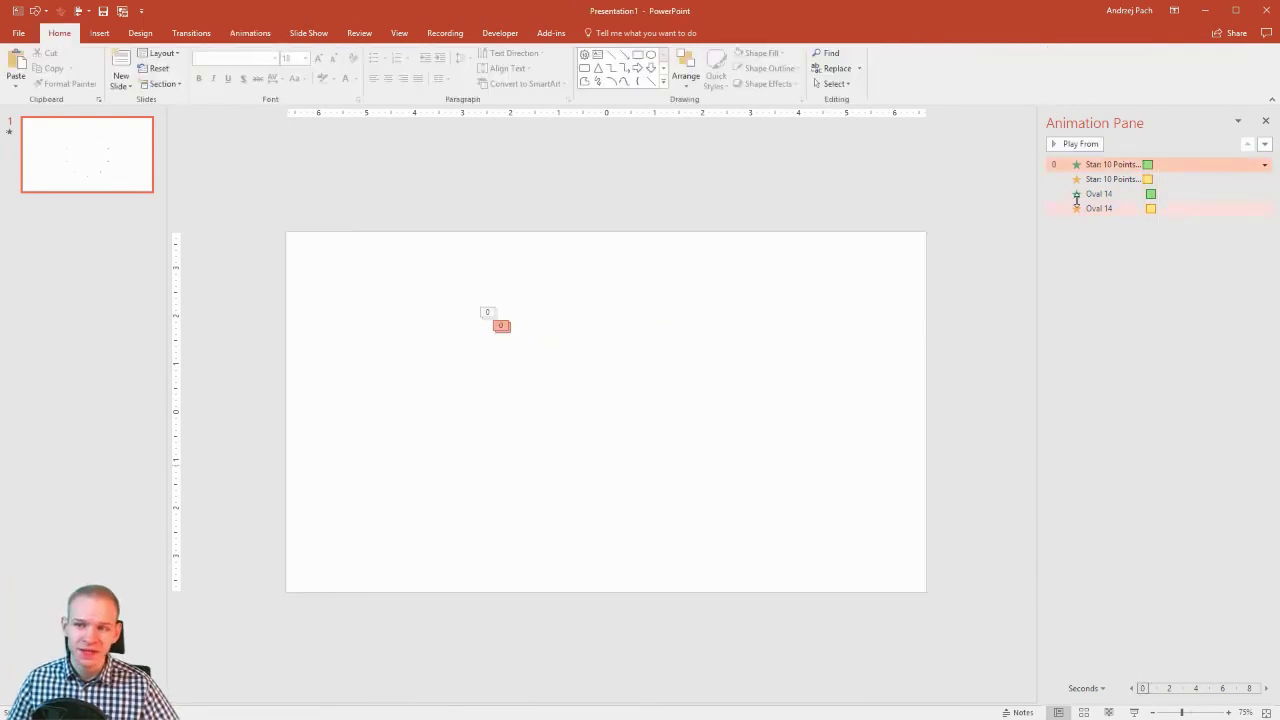
pyautogui.click(1075, 144)
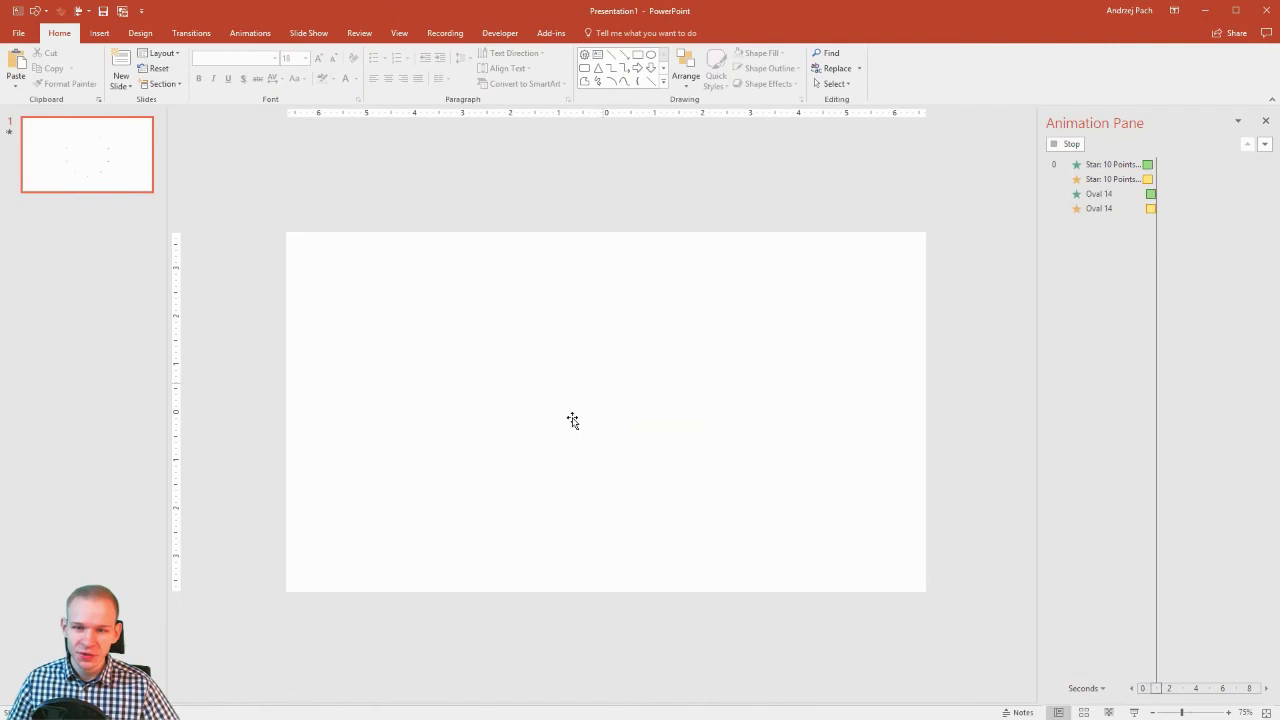
# Step: Select only the circle's entrance animation and bring up its effect options
pyautogui.click(607, 404)
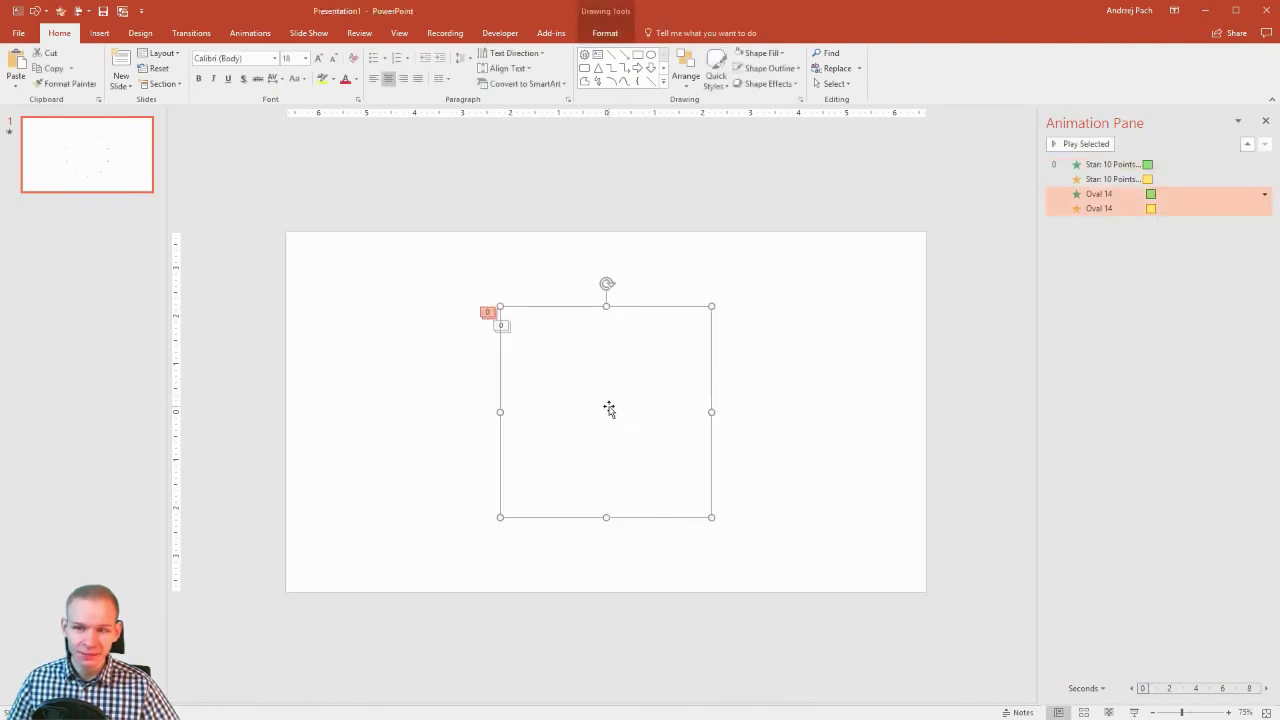
pyautogui.click(1120, 194)
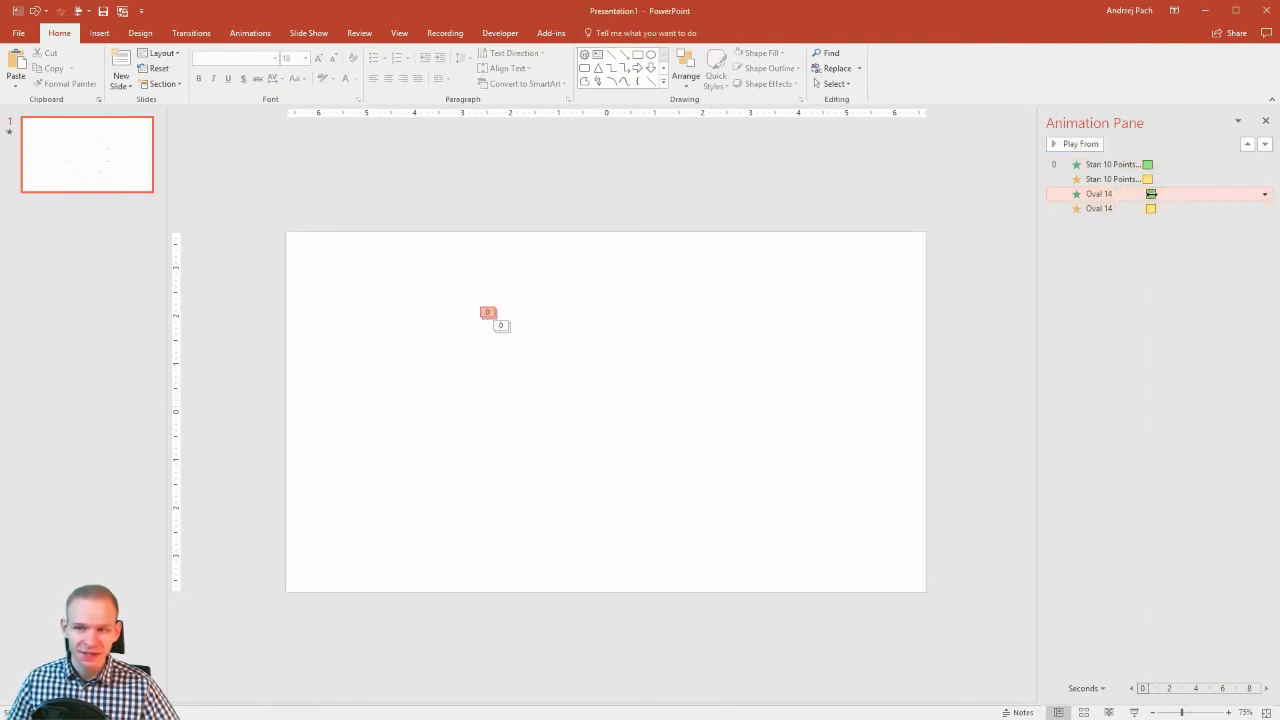
pyautogui.click(259, 36)
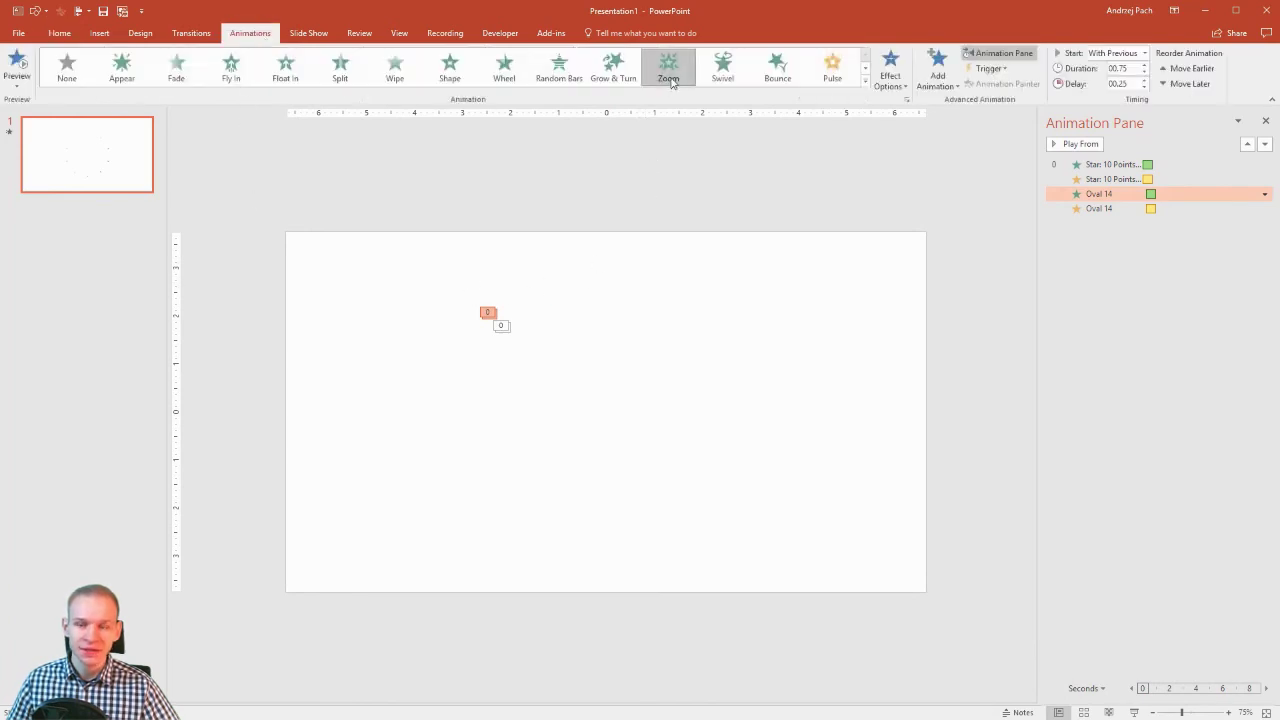
# Step: Replace the circle's Zoom entrance with Basic Zoom from the full entrance effects list
pyautogui.click(866, 88)
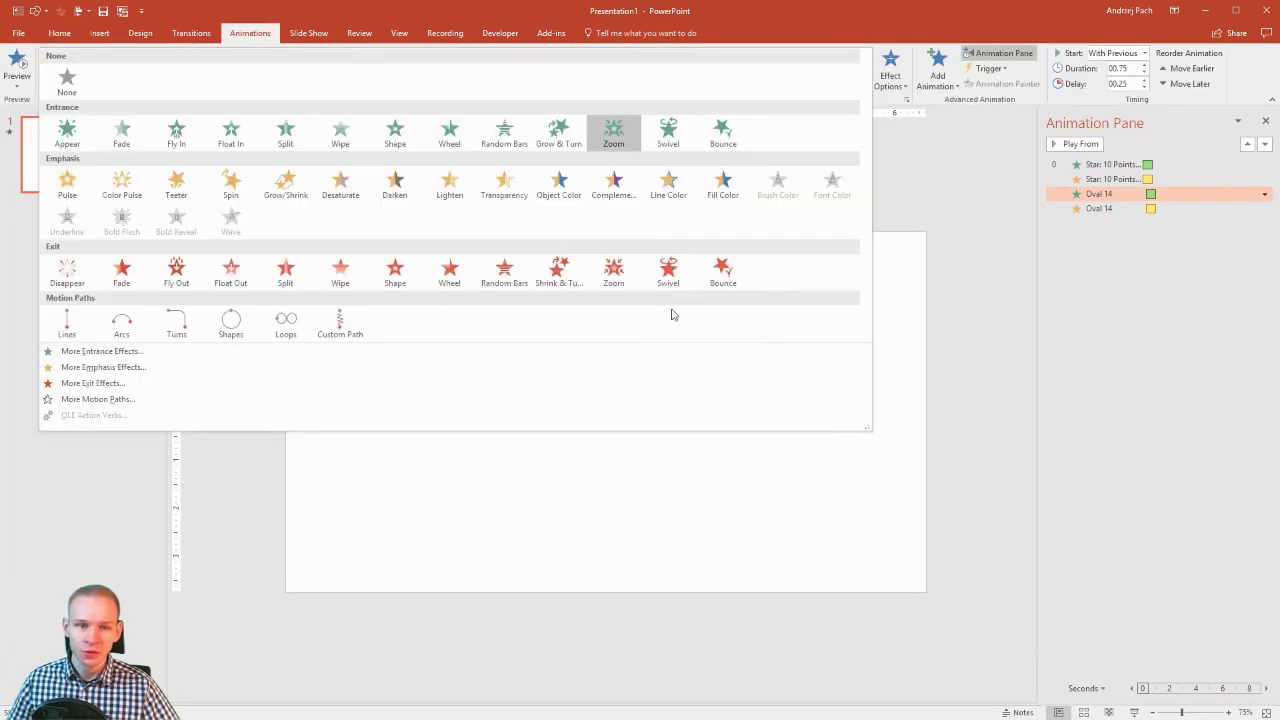
pyautogui.click(130, 352)
pyautogui.moveTo(602, 224); pyautogui.dragTo(802, 232)
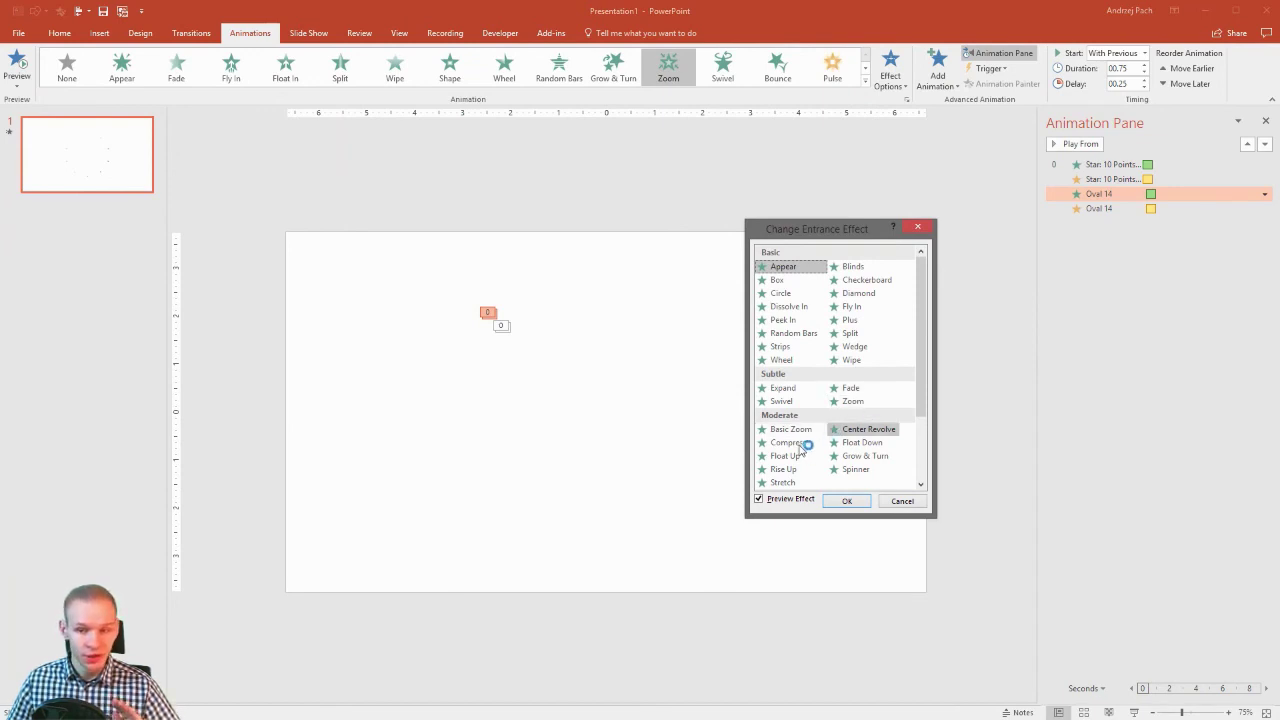
pyautogui.click(762, 430)
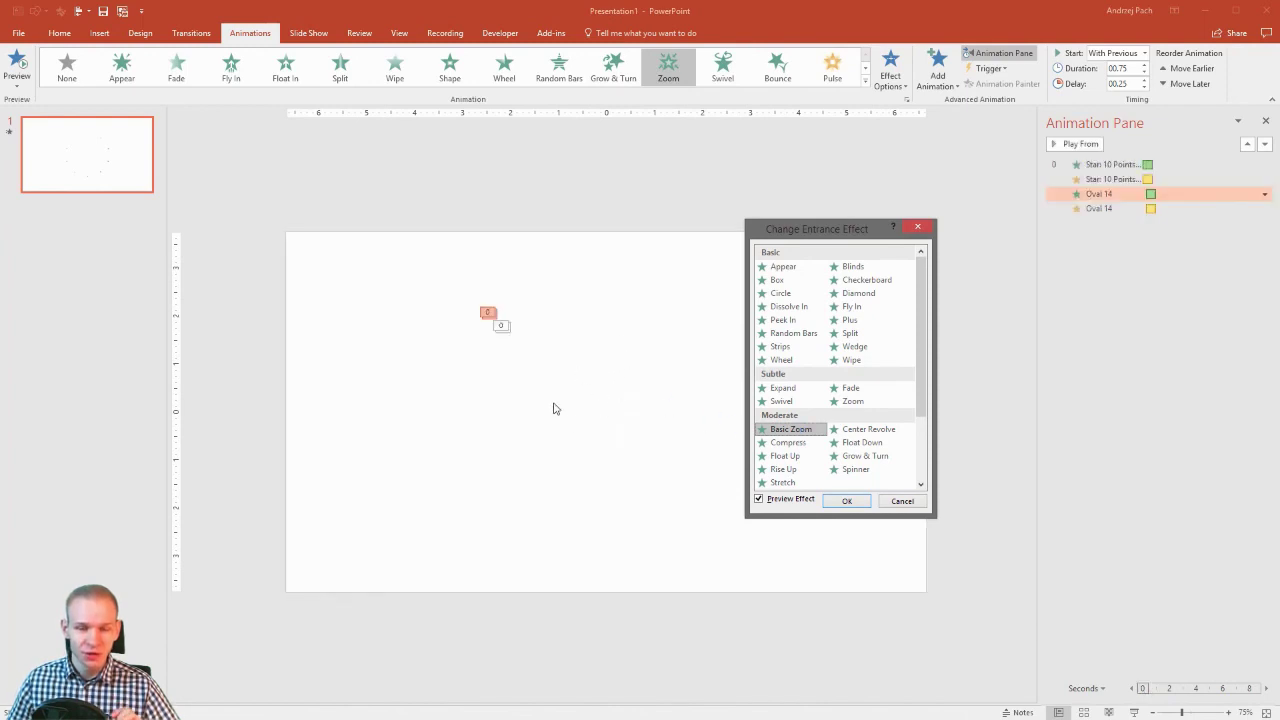
pyautogui.click(846, 500)
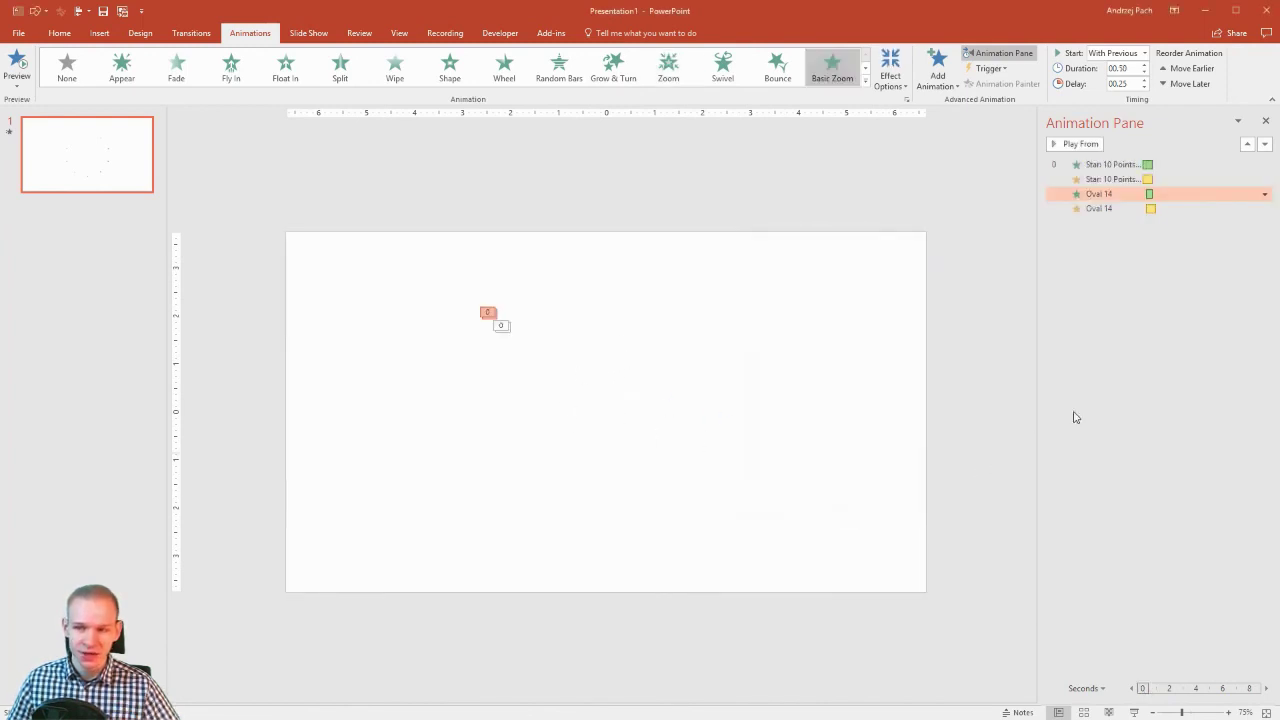
# Step: Lengthen the circle's zoom to 0.75 seconds, keep its delay at 0.25, and preview from the star
pyautogui.click(1144, 80)
pyautogui.click(1144, 65)
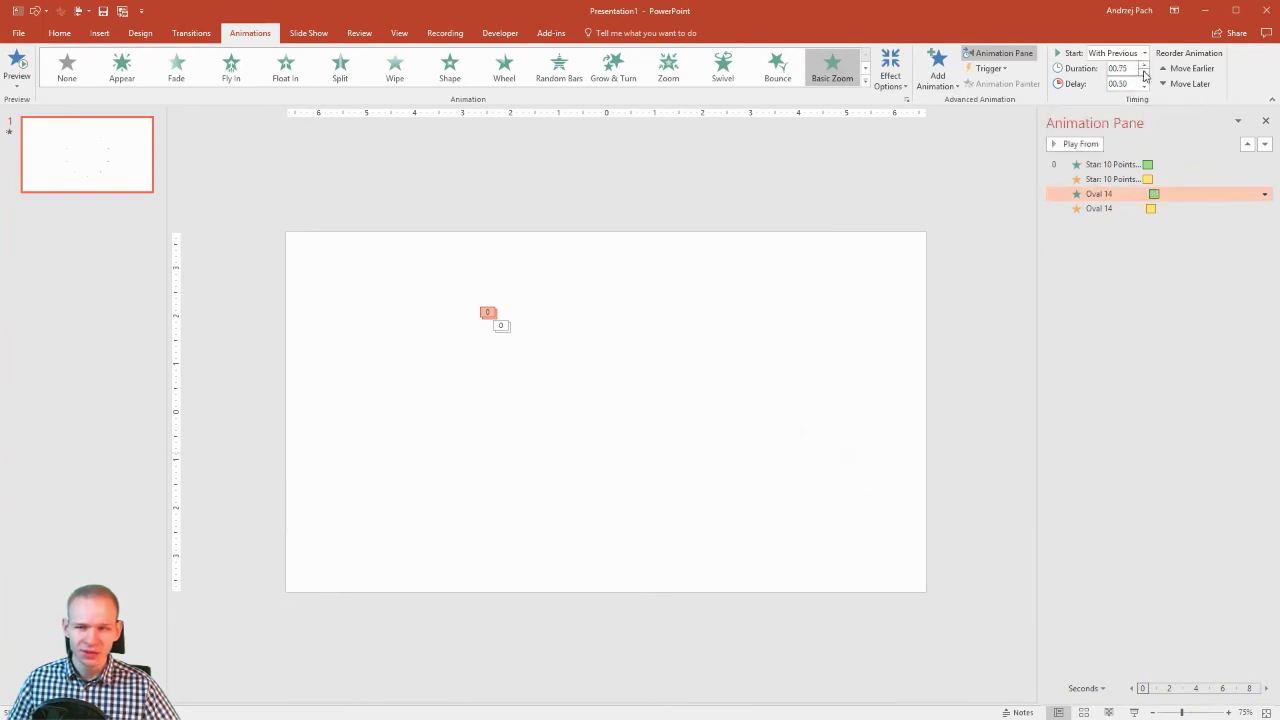
pyautogui.click(1145, 87)
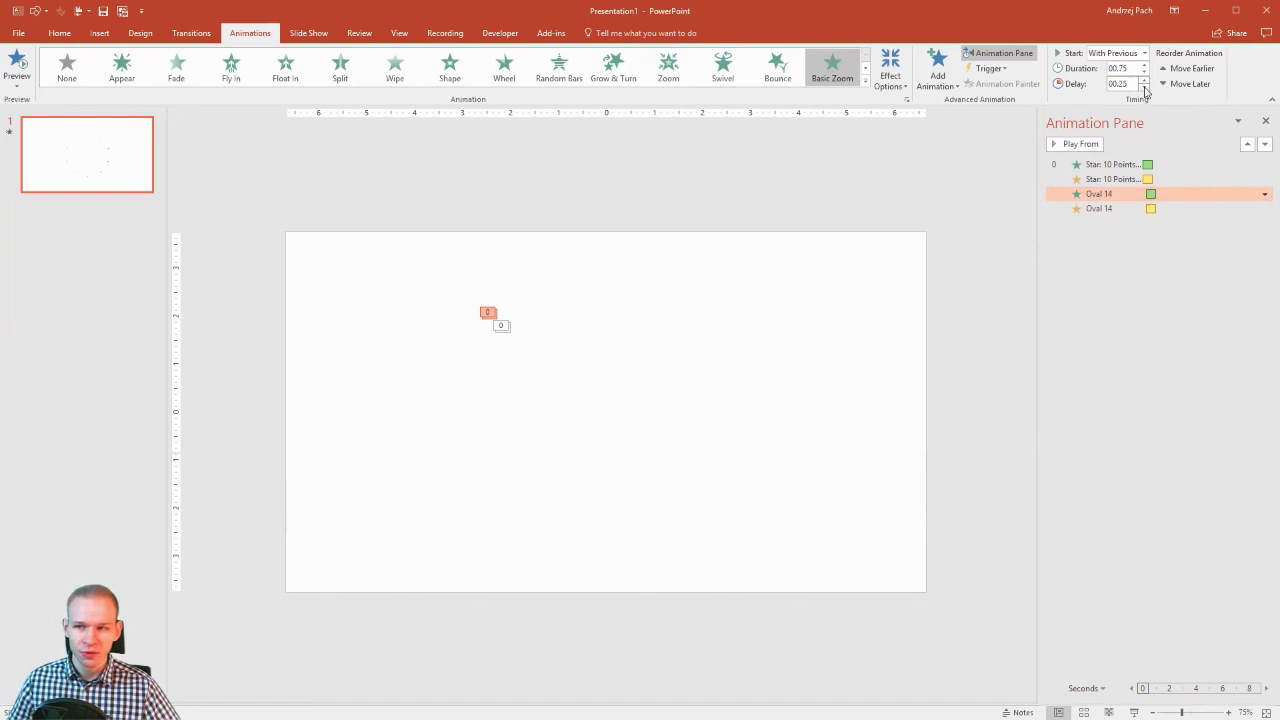
pyautogui.click(1110, 164)
pyautogui.click(1078, 144)
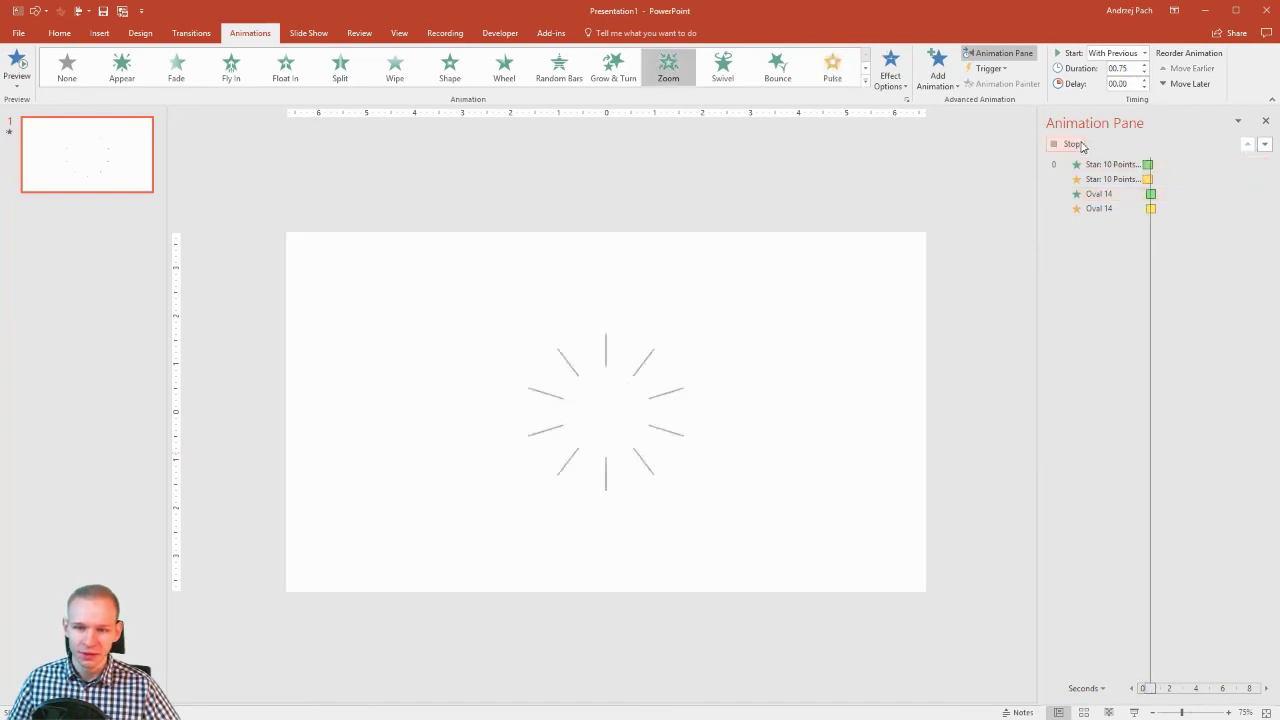
pyautogui.click(897, 331)
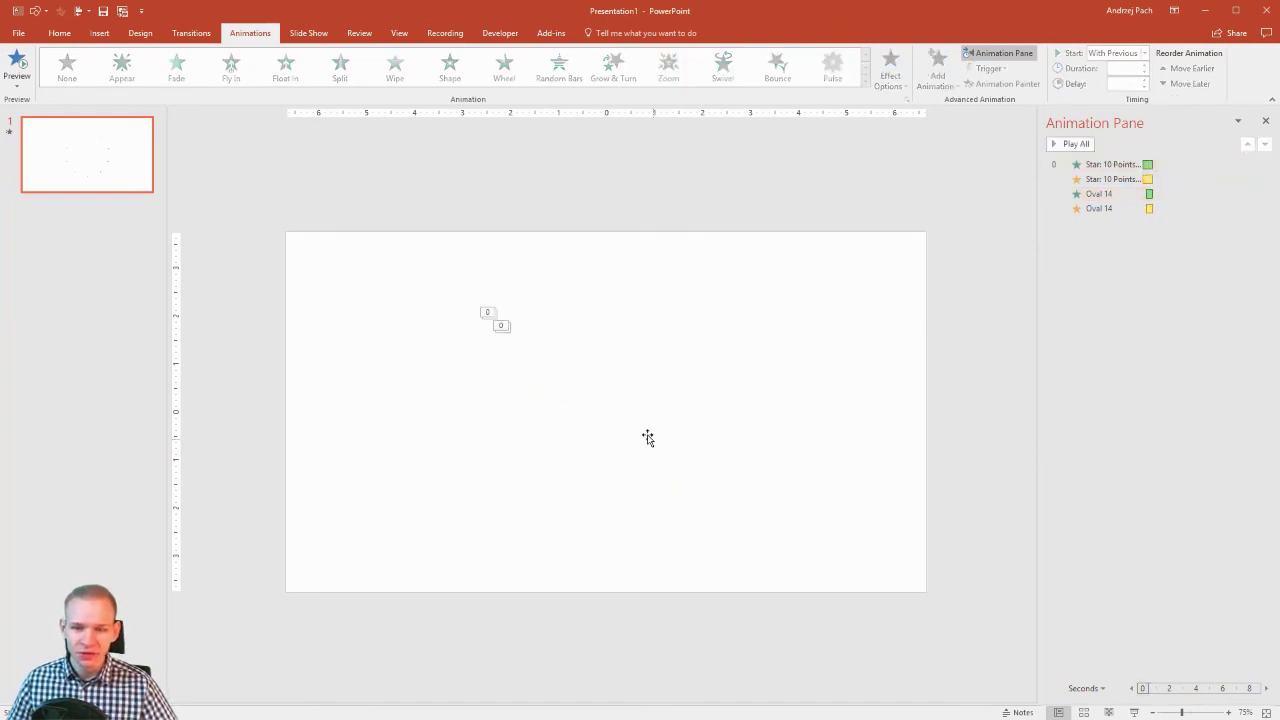
# Step: Keep both star animations at zero delay and preview the star animation
pyautogui.click(1104, 164)
pyautogui.keyDown('ctrl'); pyautogui.click(1110, 179); pyautogui.keyUp('ctrl')
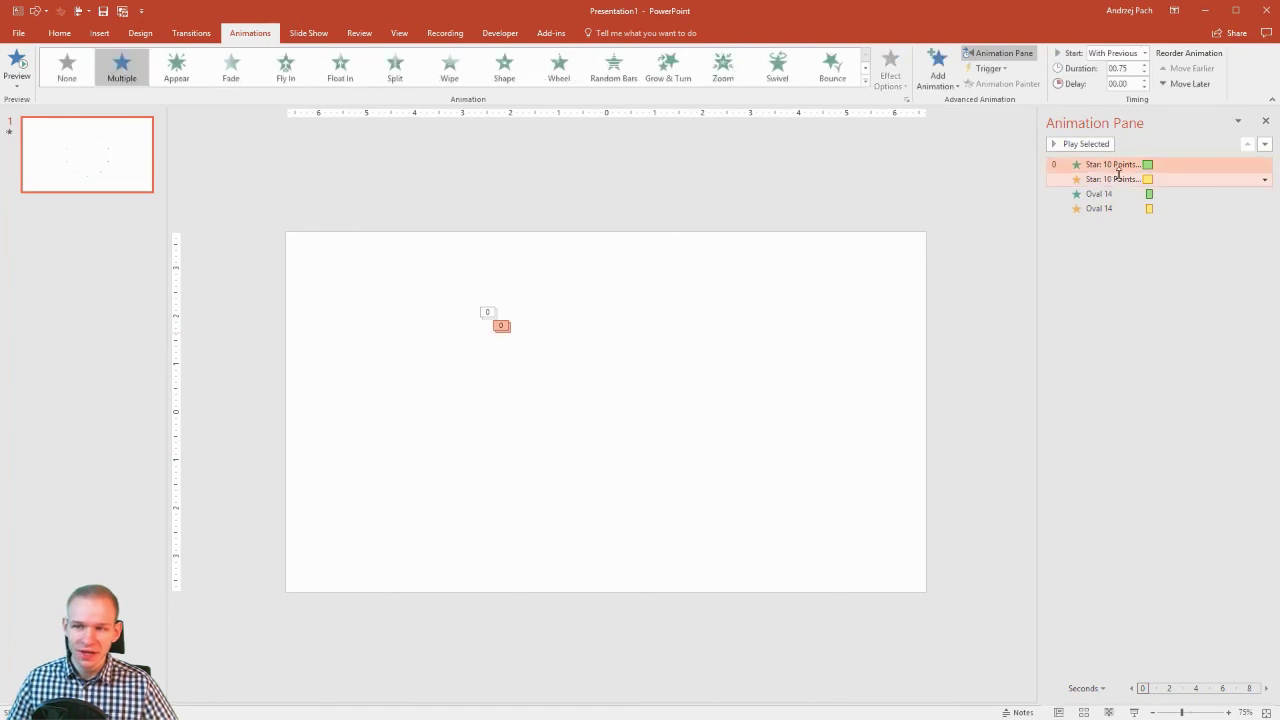
pyautogui.click(1144, 80)
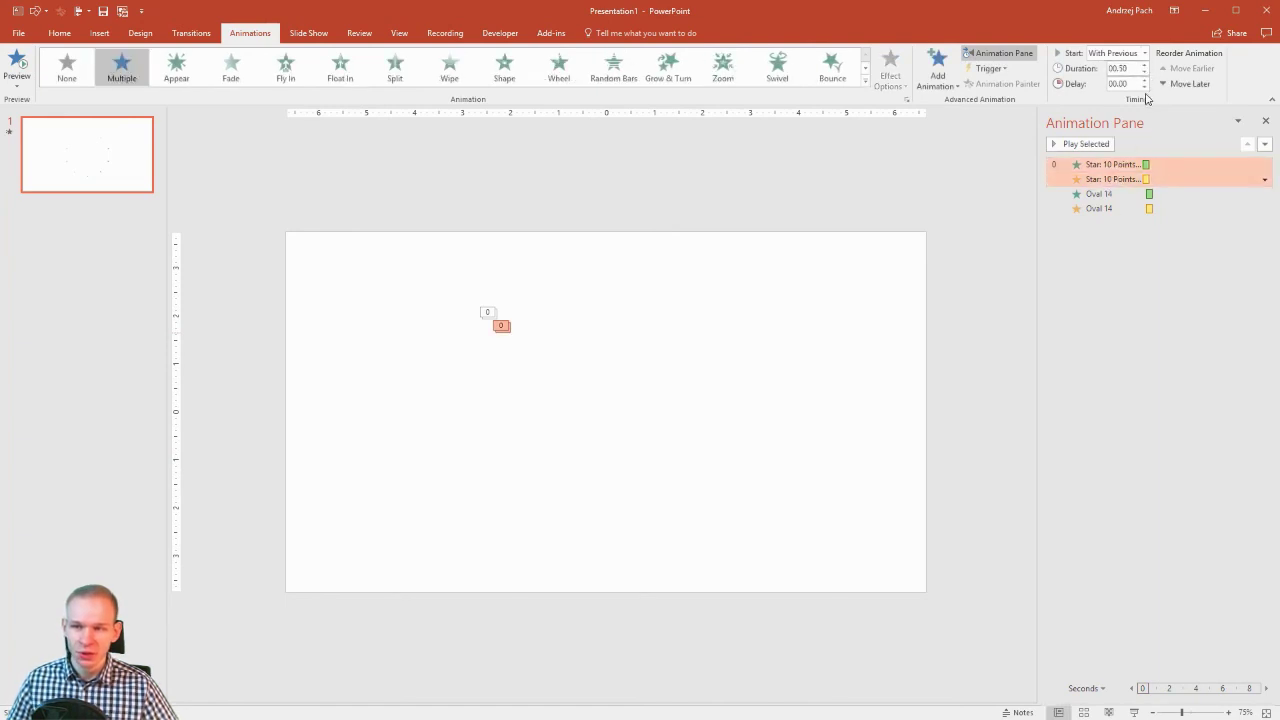
pyautogui.click(1144, 87)
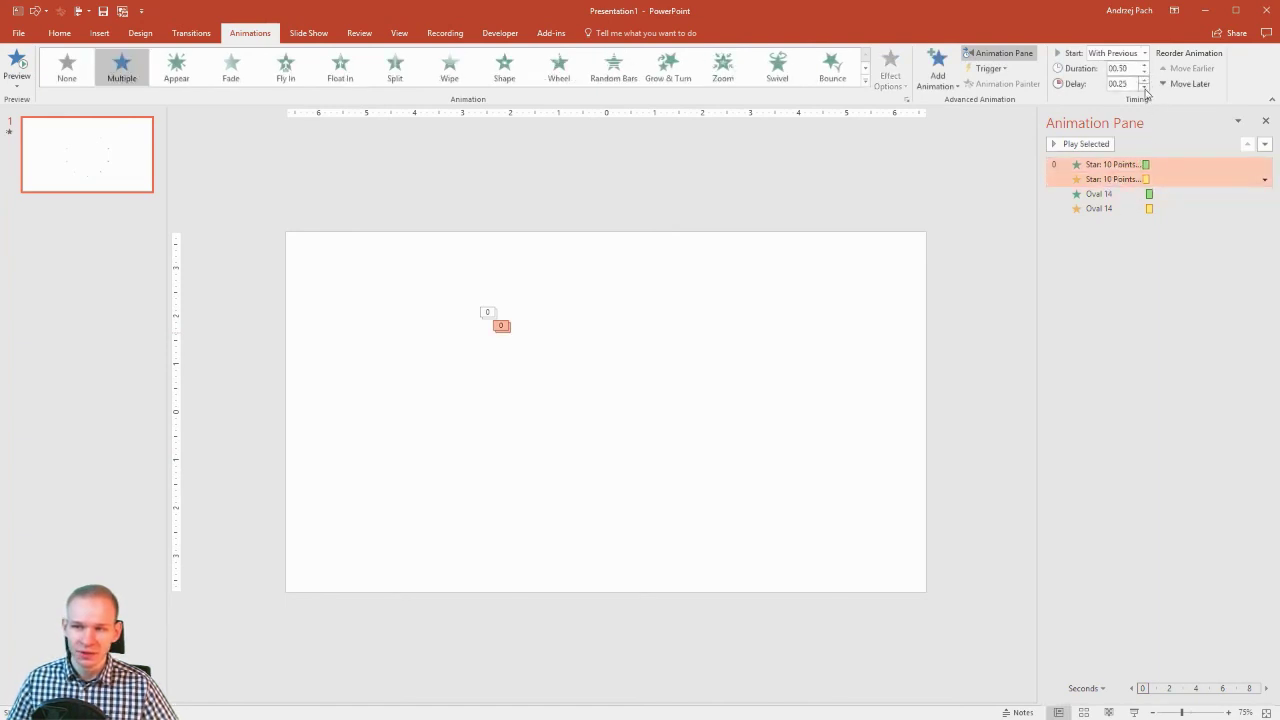
pyautogui.click(1128, 165)
pyautogui.click(1088, 146)
pyautogui.click(839, 454)
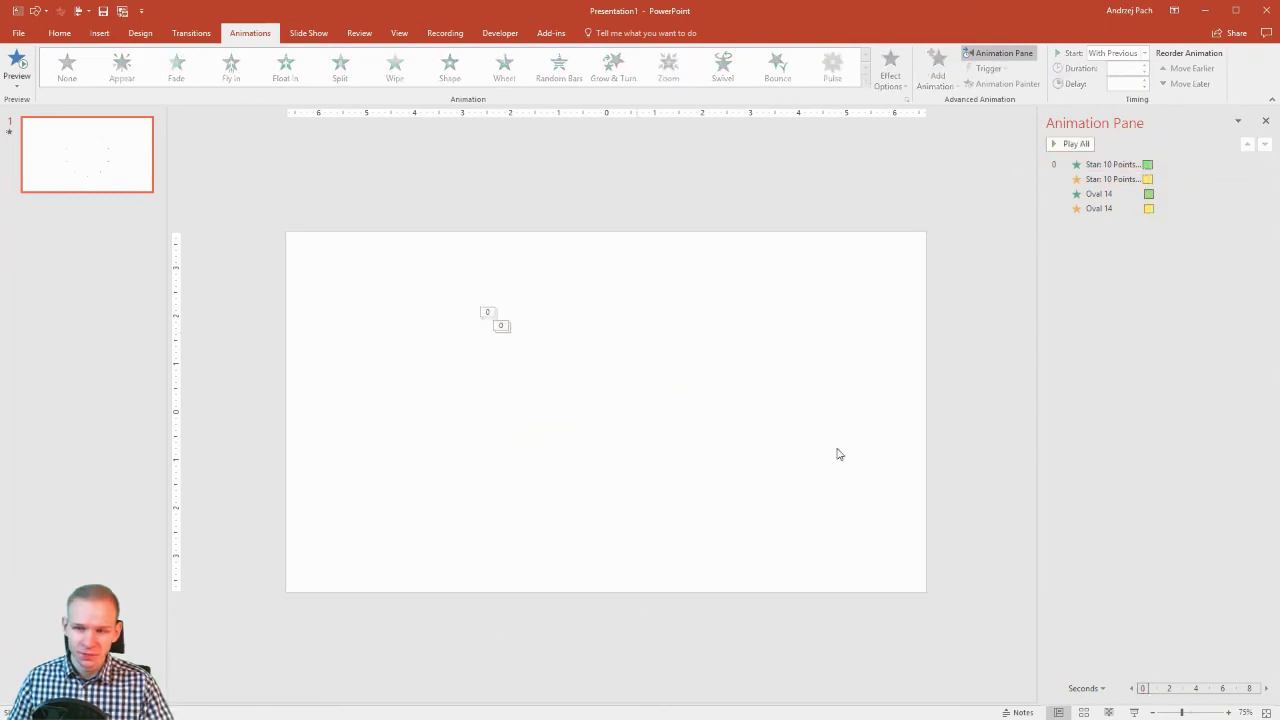
# Step: Check the circle's entrance timing, then play the whole sequence from the star
pyautogui.click(1119, 196)
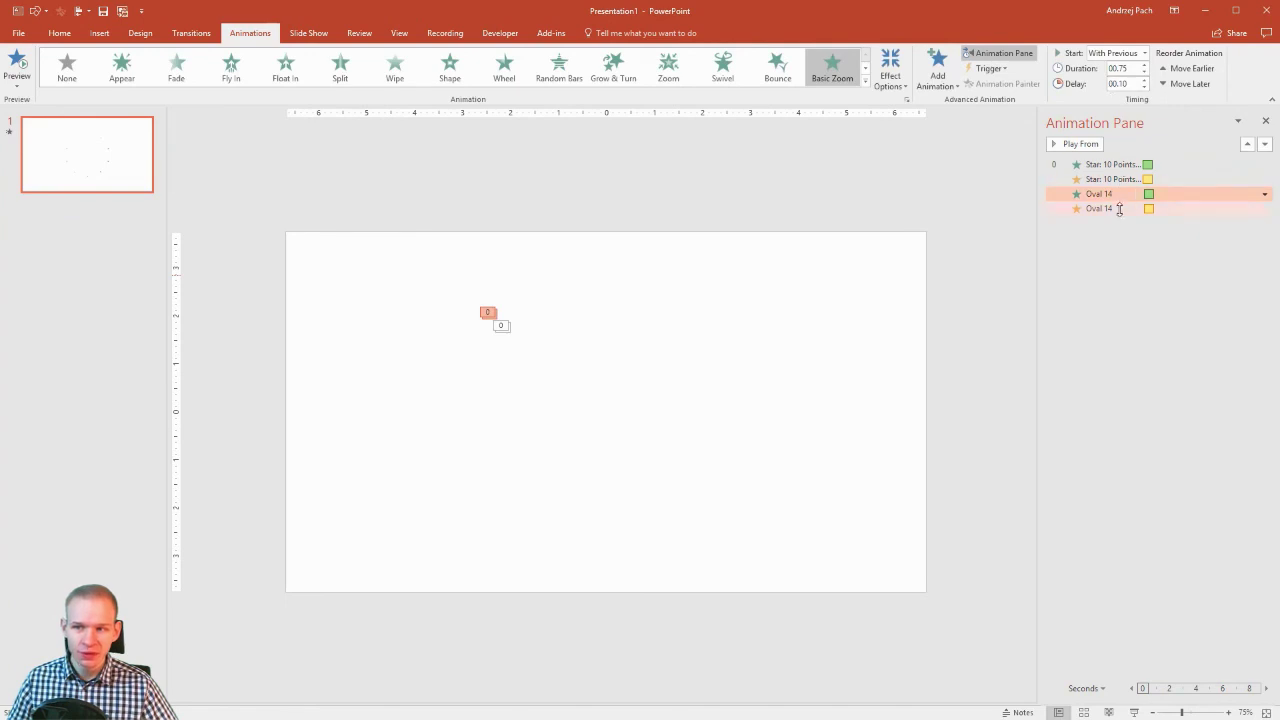
pyautogui.click(1118, 165)
pyautogui.click(1069, 148)
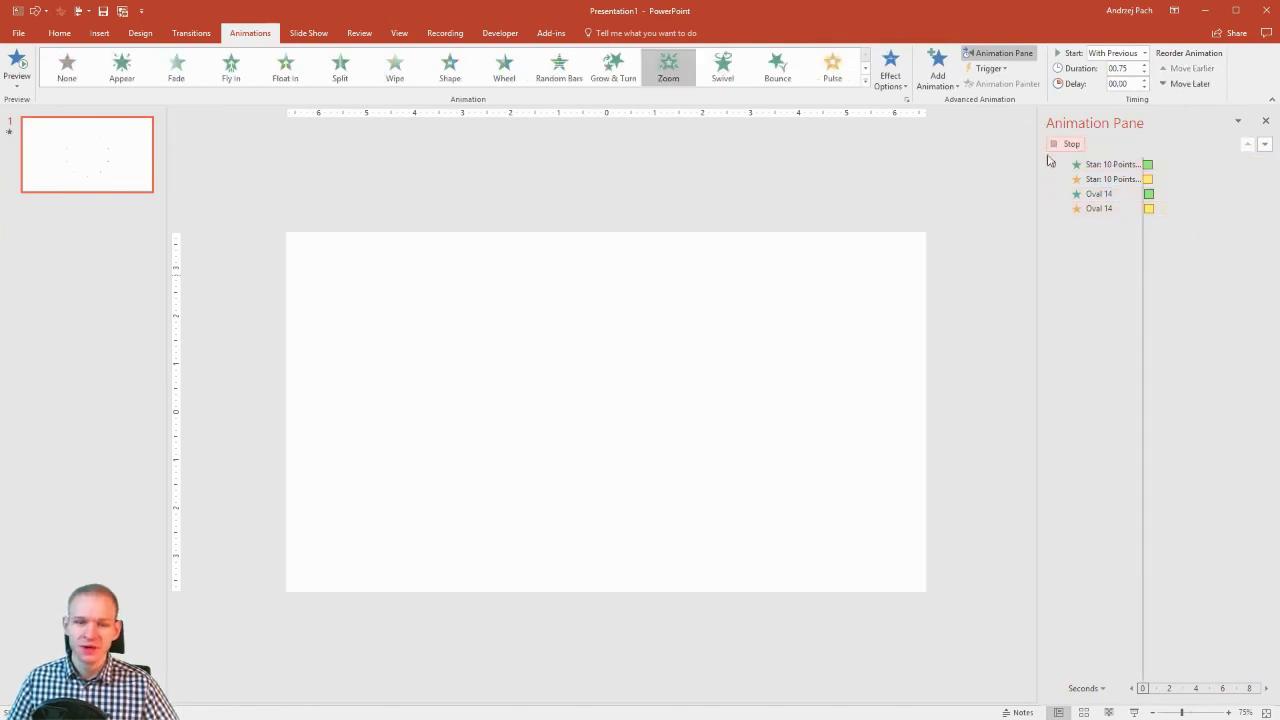
# Step: Select the invisible circle on the slide, then deselect it
pyautogui.click(655, 417)
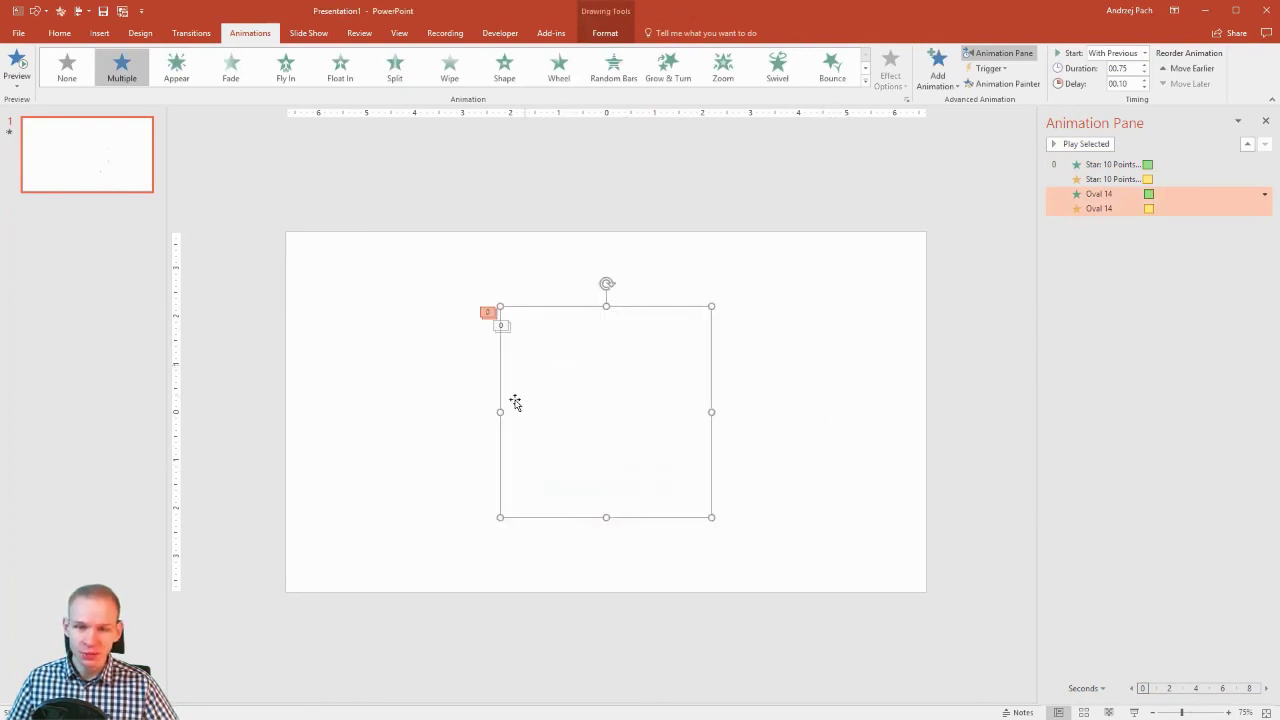
pyautogui.click(876, 473)
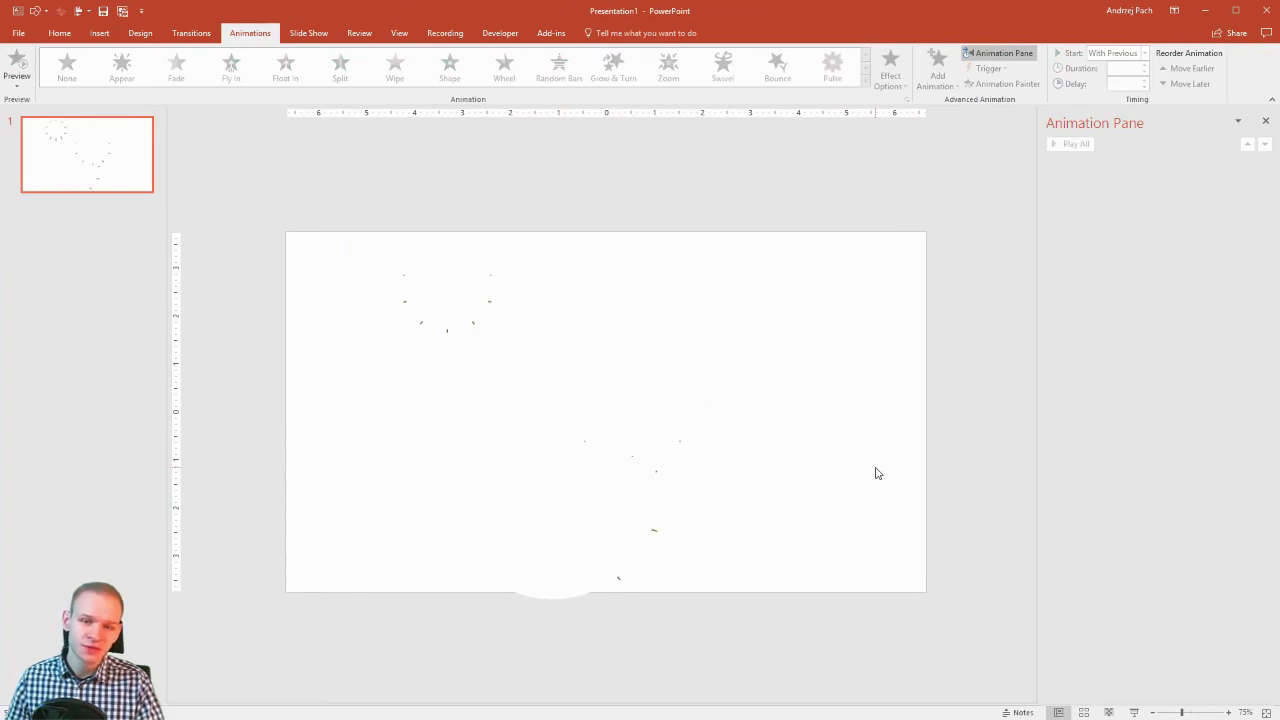